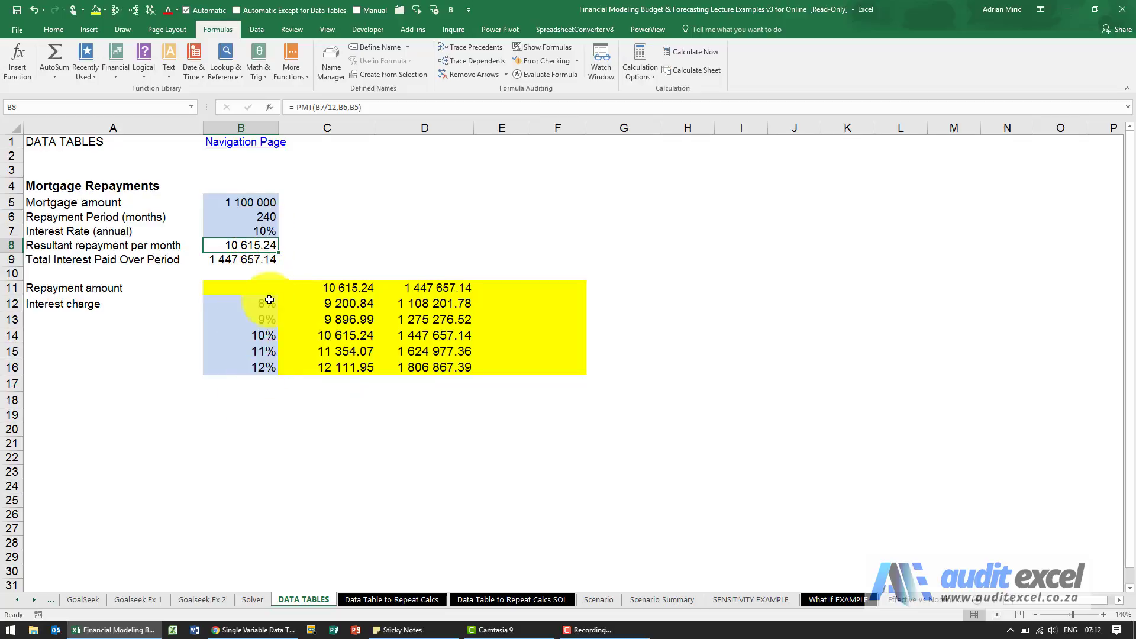
Clear the old data table results in C11:D16.
click(261, 216)
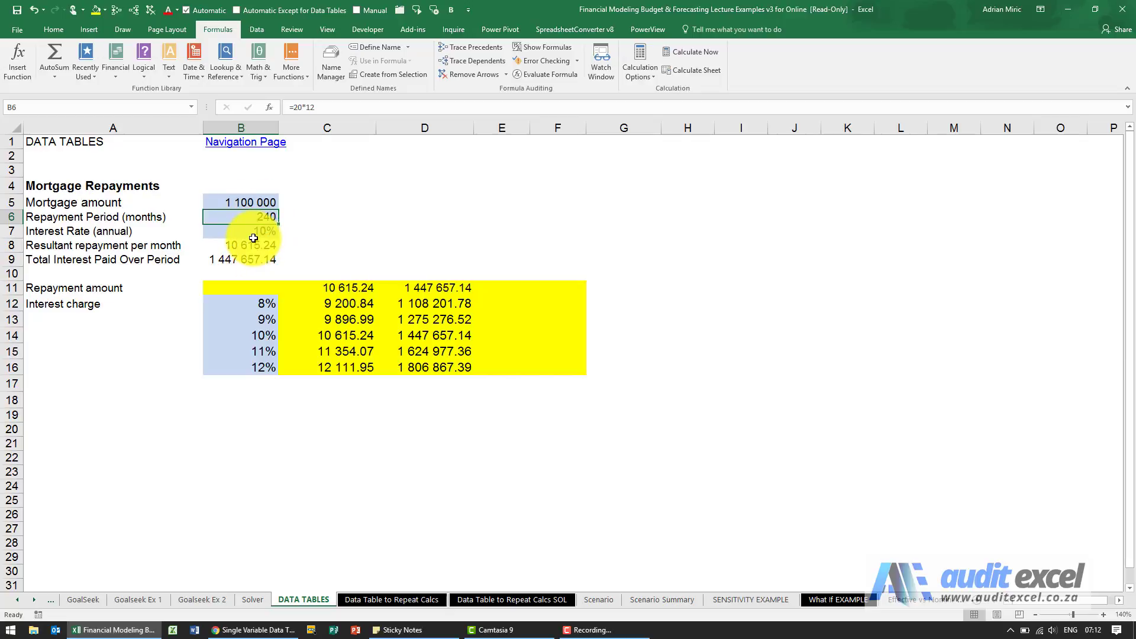
mouse_move(328, 288)
mouse_down()
mouse_move(460, 325)
mouse_move(460, 369)
mouse_up()
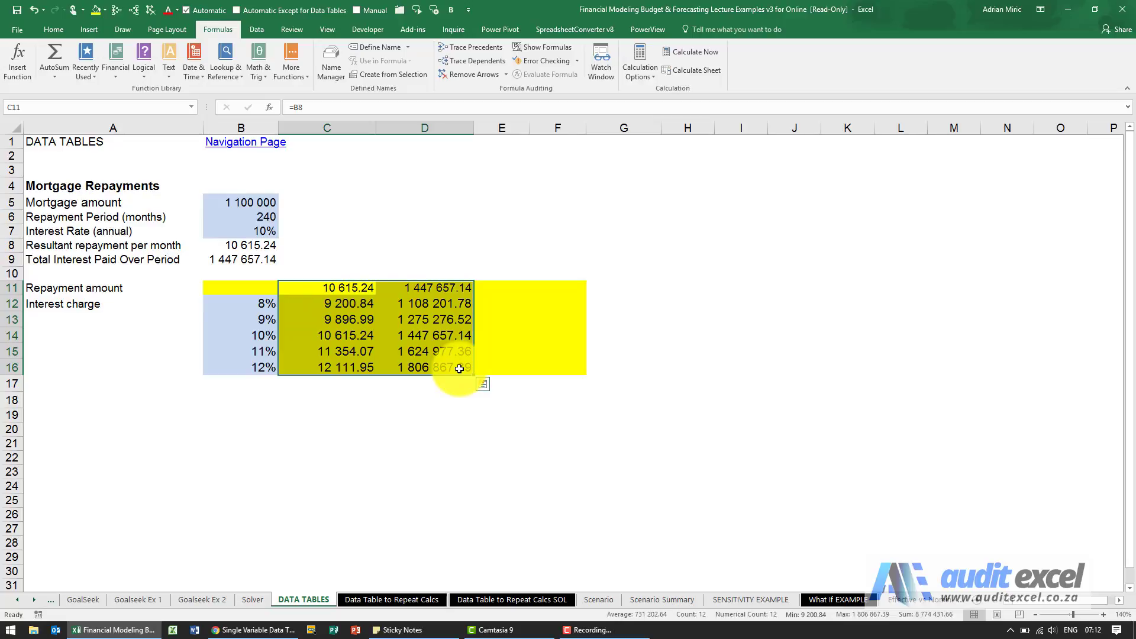
key(Delete)
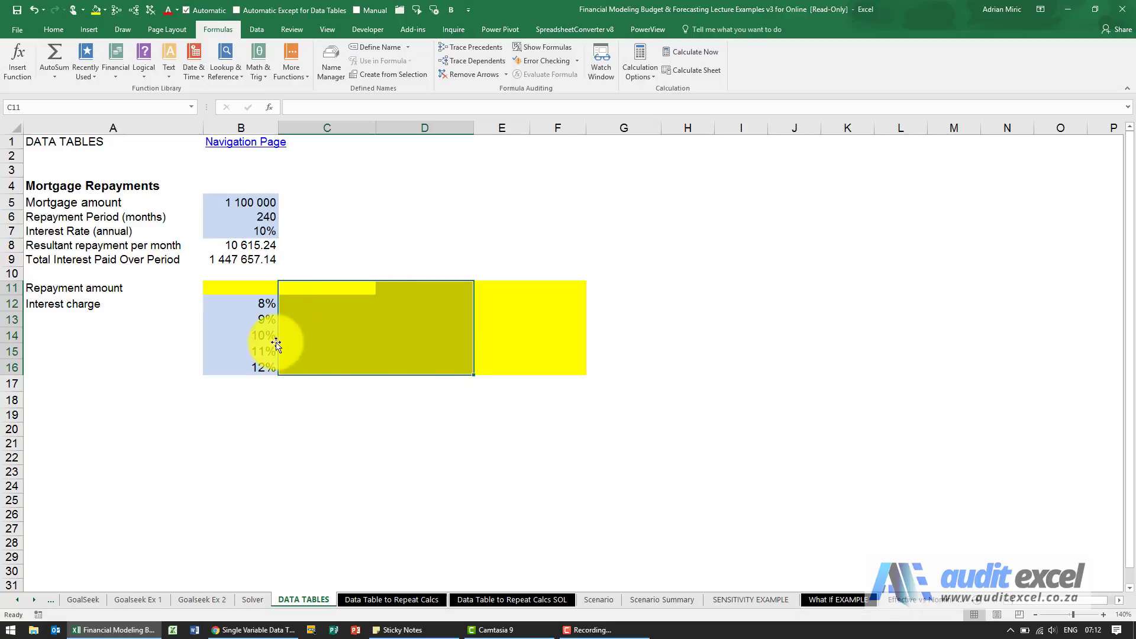
click(260, 307)
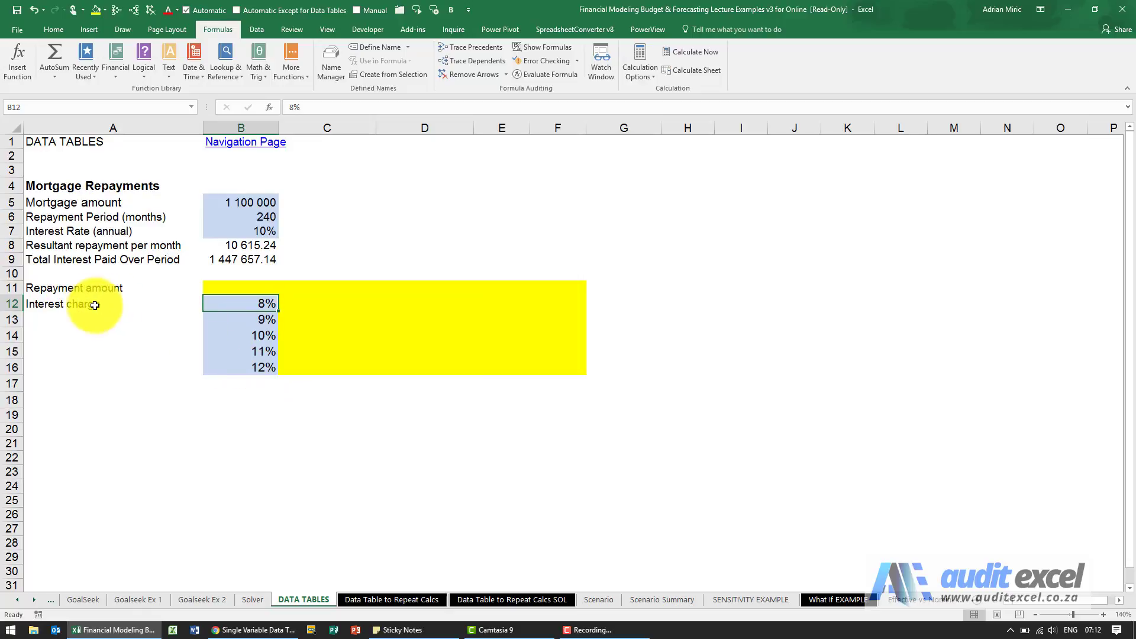
Enter repayment periods 120, 180, 240 and 360 across C11:F11.
click(303, 290)
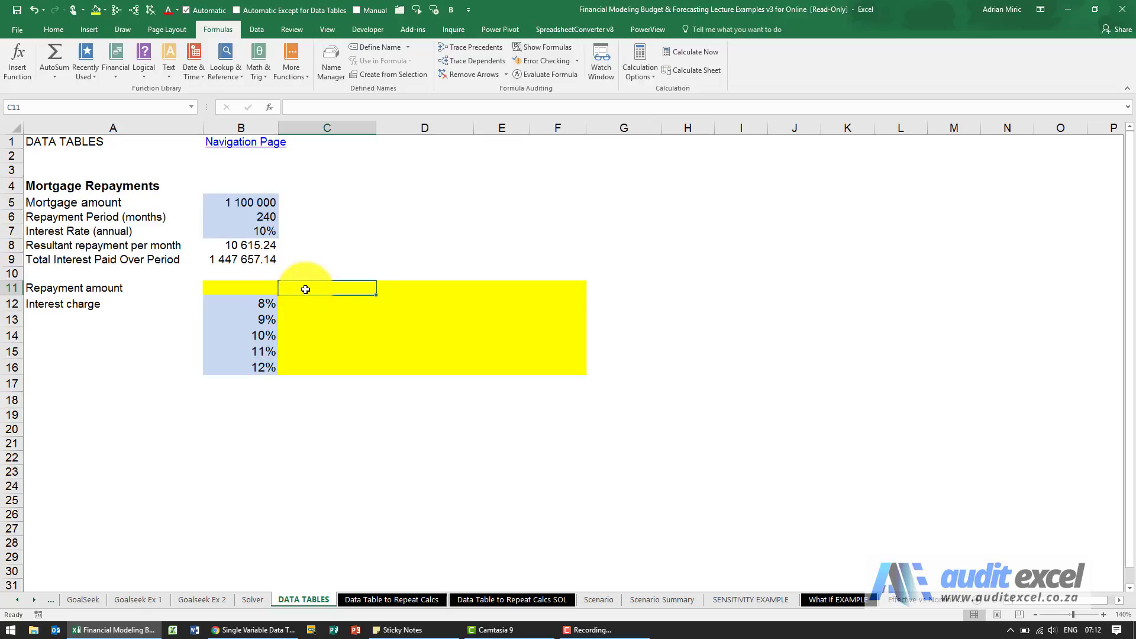
text(120)
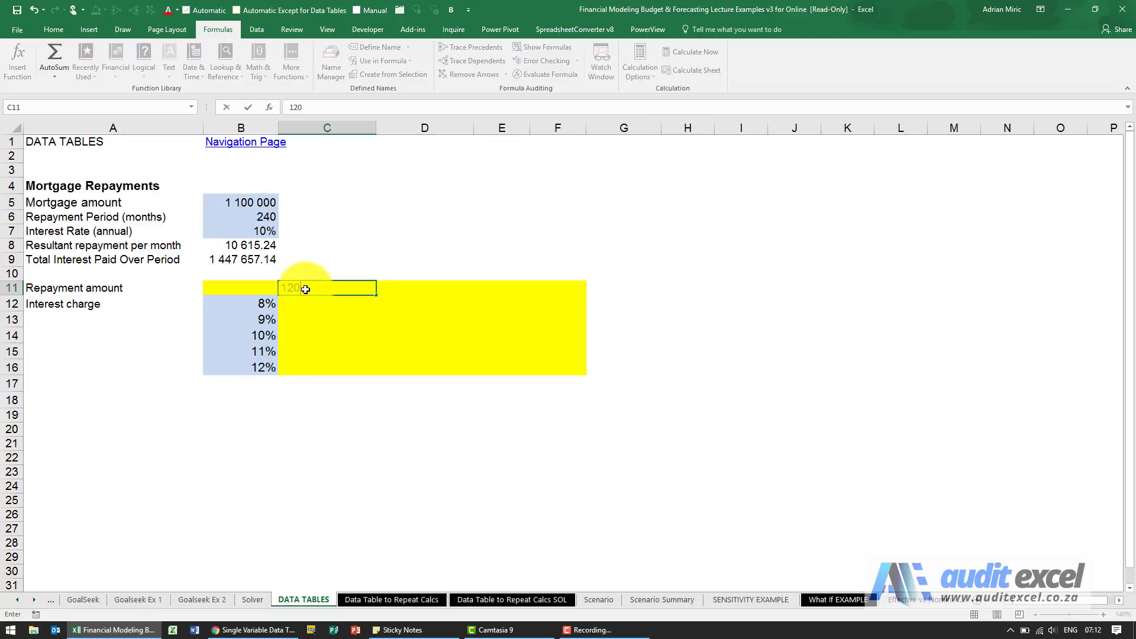
key(Tab)
text(180)
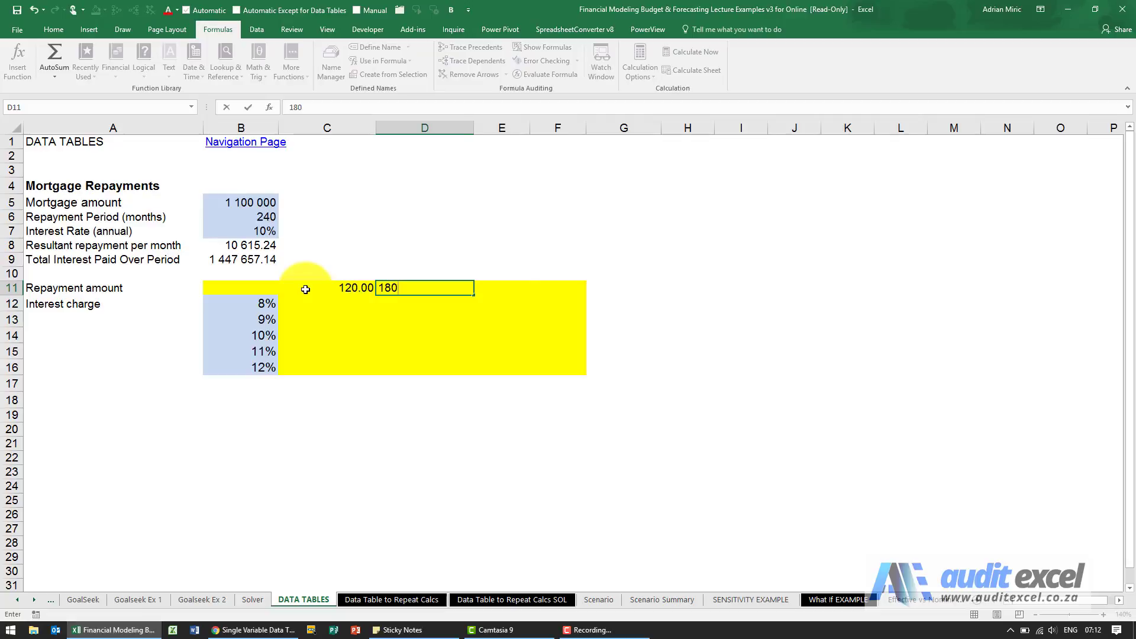
key(Tab)
text(24)
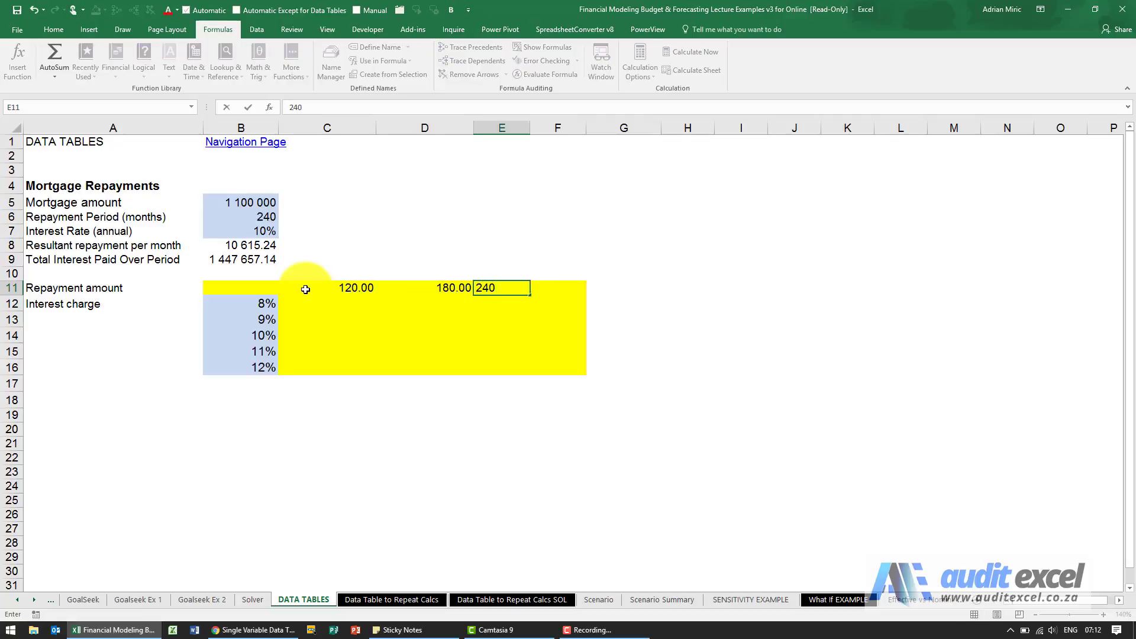
key(Tab)
text(360)
key(Return)
Give the period cells C11:F11 a light blue-grey fill.
key(Up)
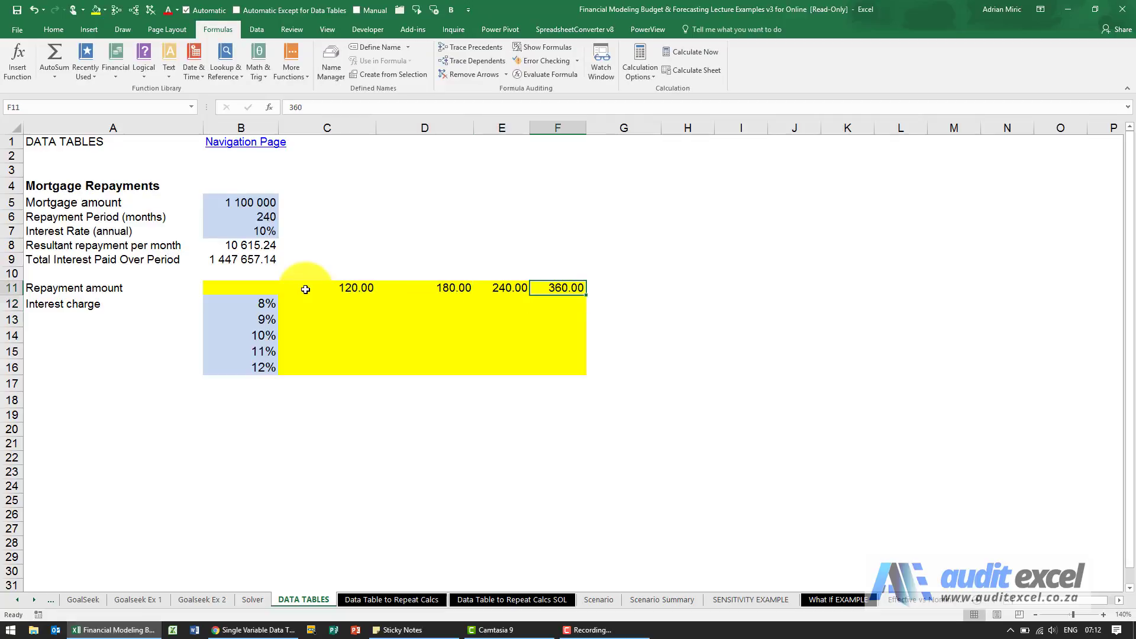
key(Left)
key(Left)
key(Left)
key(ctrl+shift+Right)
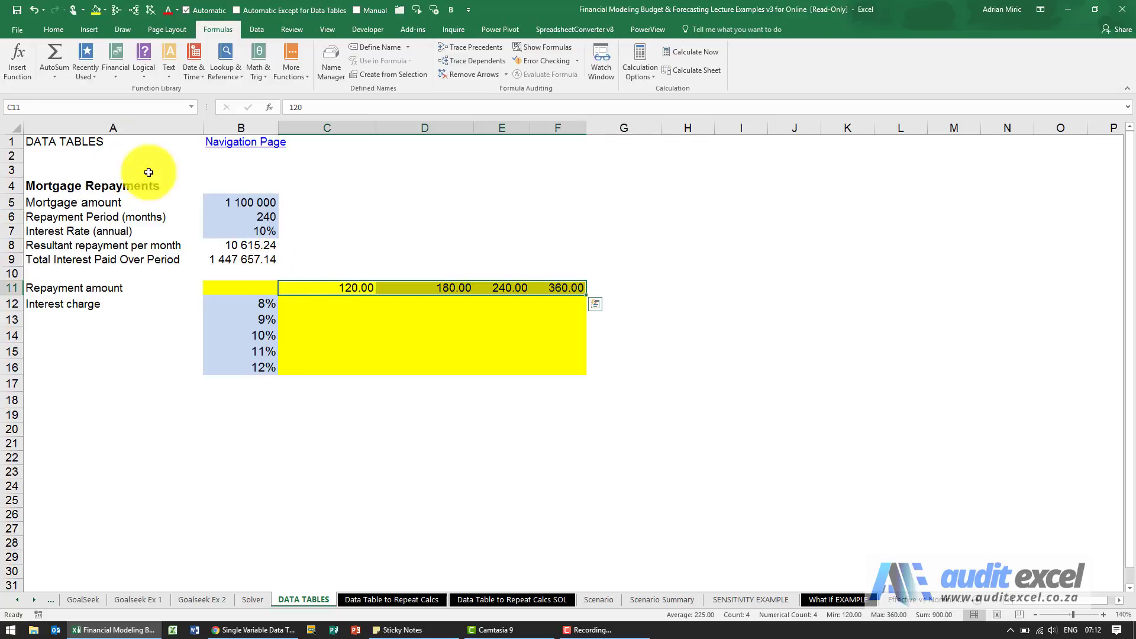
click(105, 9)
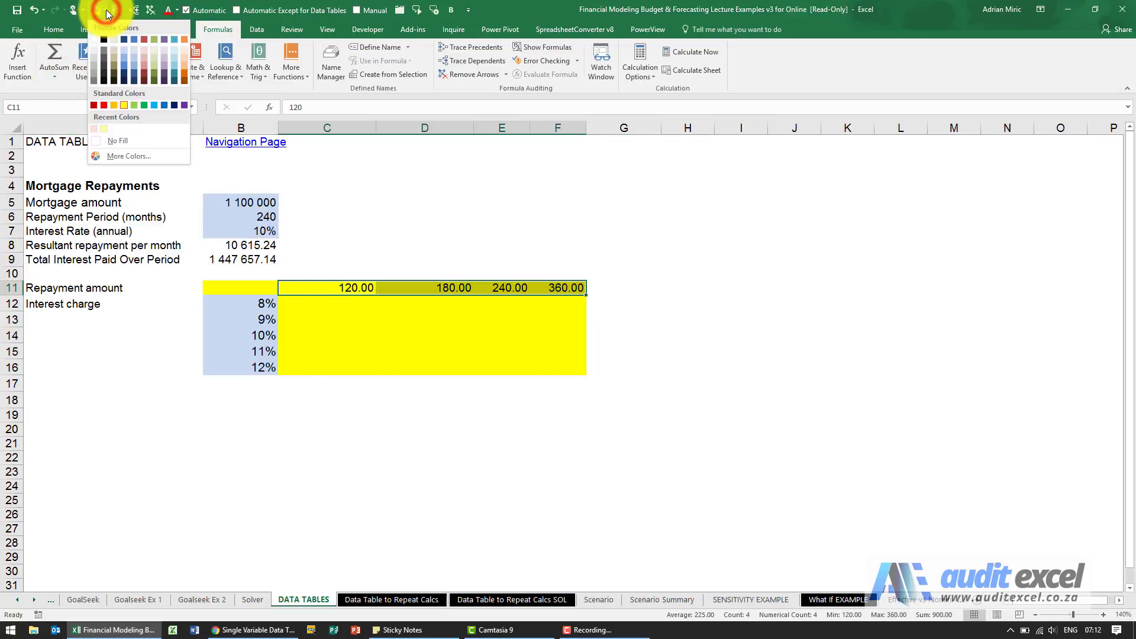
click(123, 49)
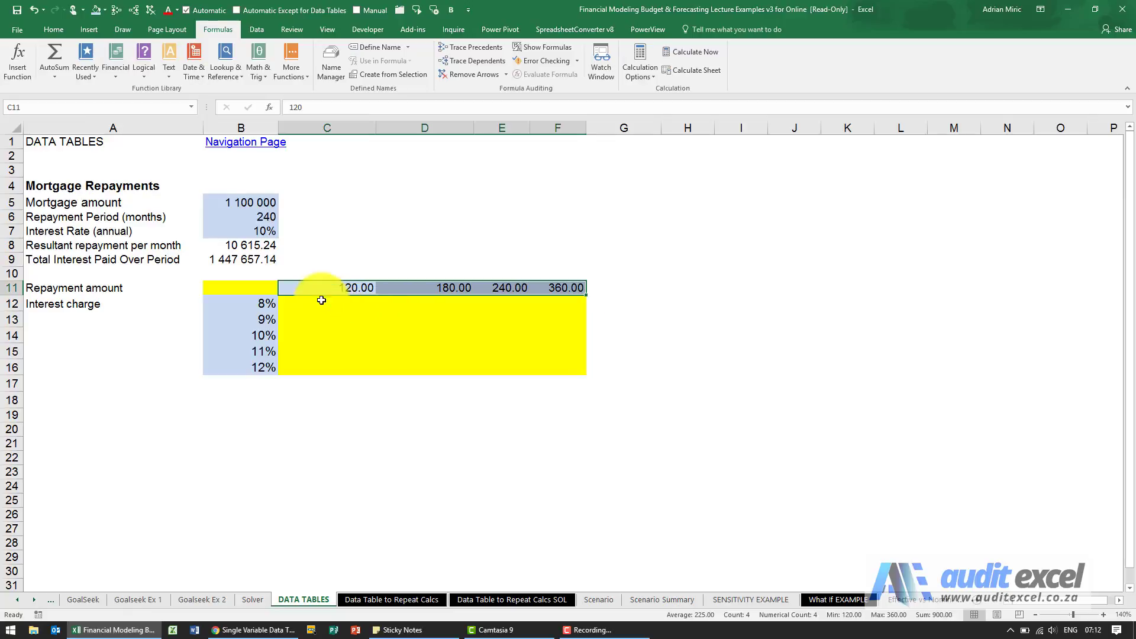
click(261, 286)
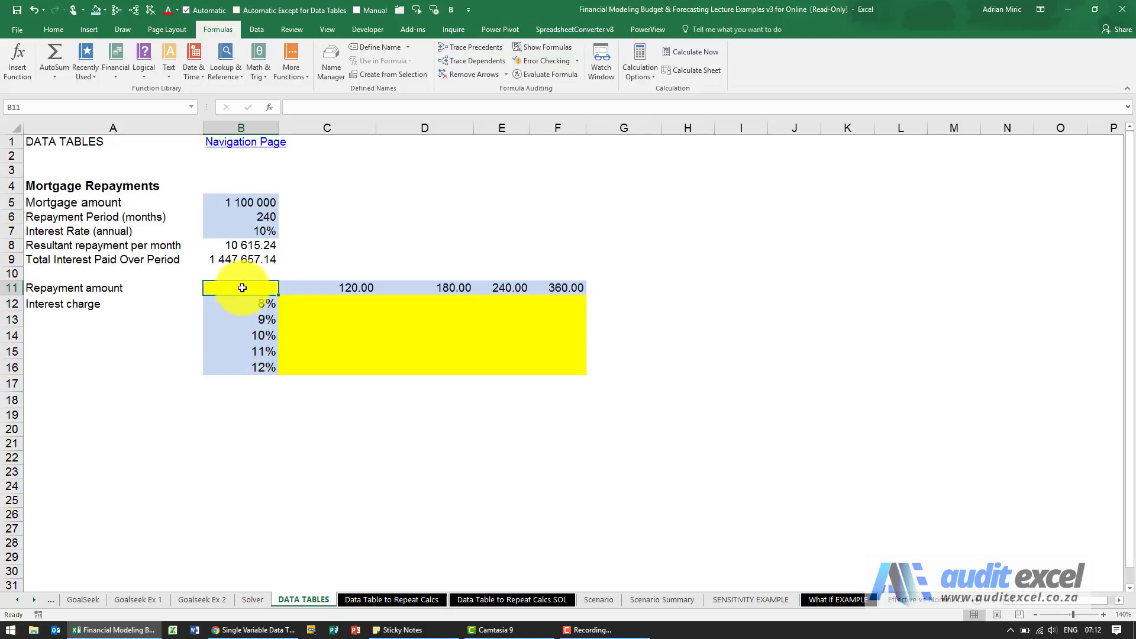
Link B11 to the monthly repayment with =B8 (10 615.24) and select B11:F16.
text(=)
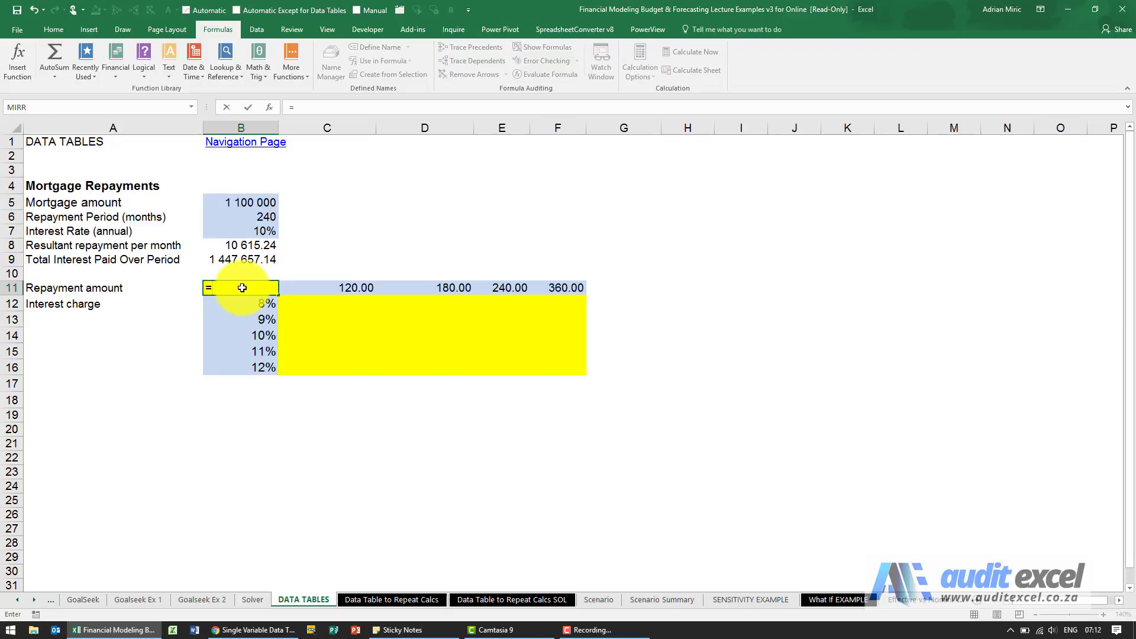
click(242, 247)
key(Return)
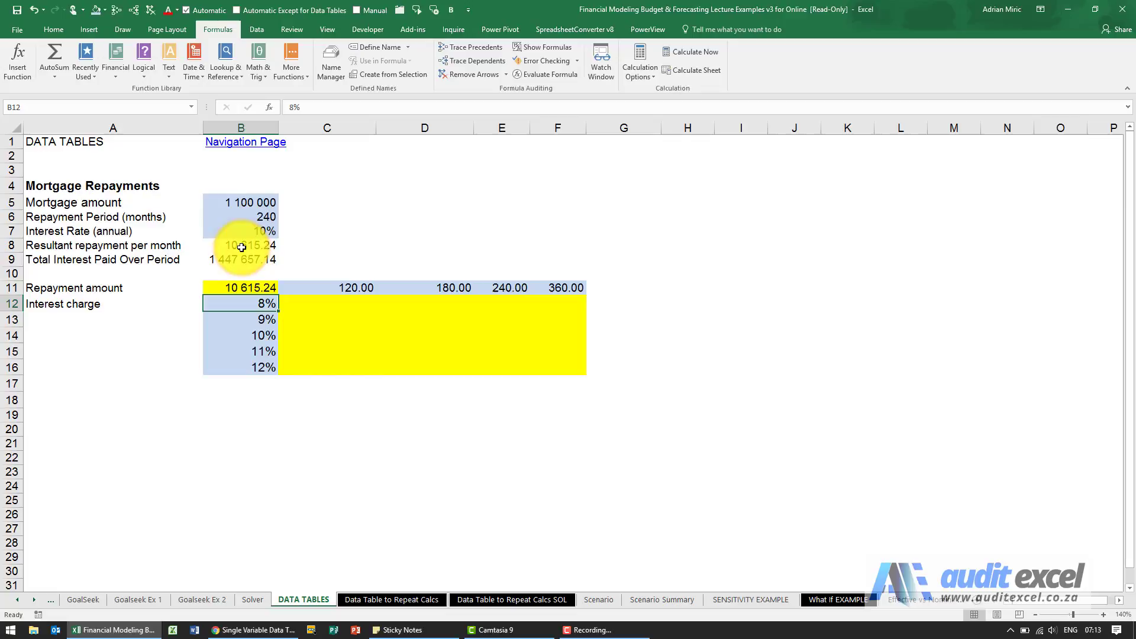
key(Up)
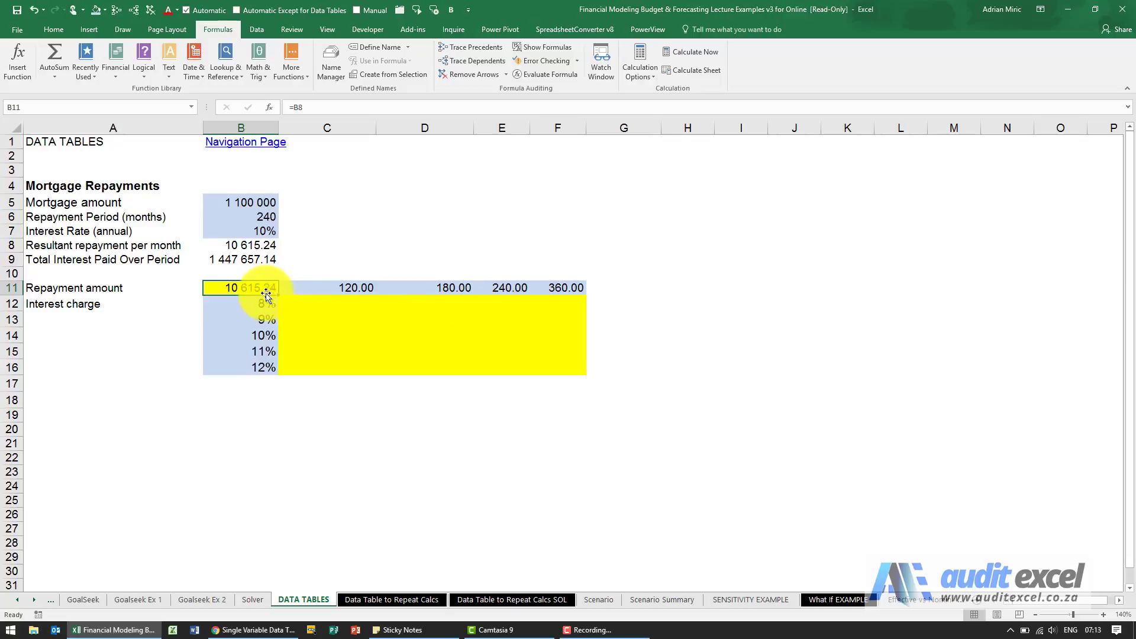
drag(261, 291, 547, 370)
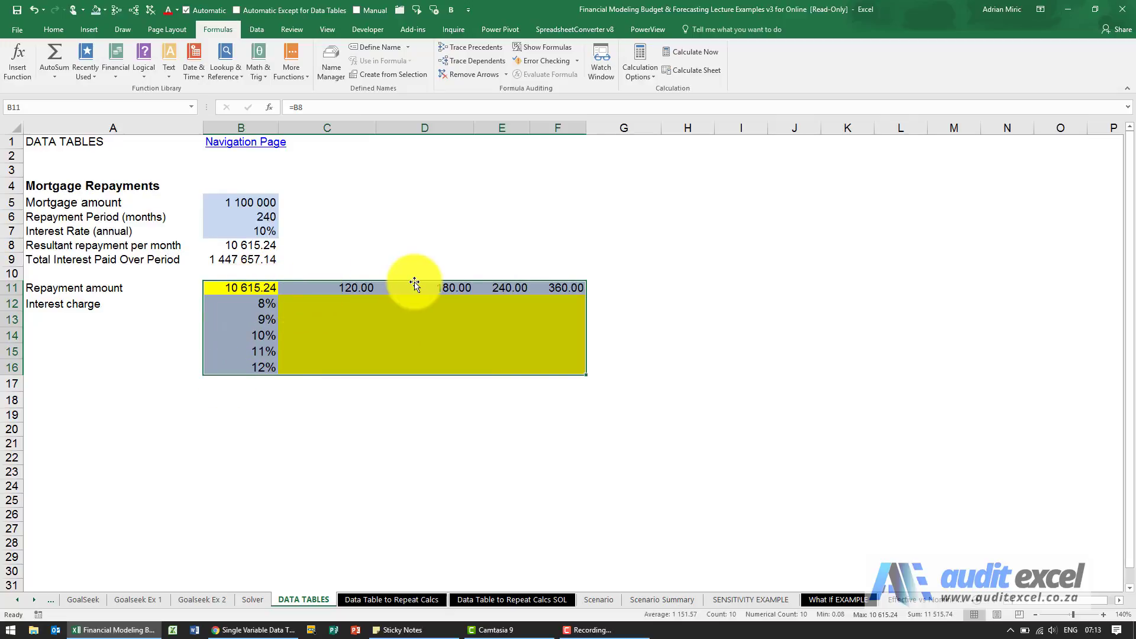
Build a two-variable data table on B11:F16 with row input B6 and column input B7.
click(254, 28)
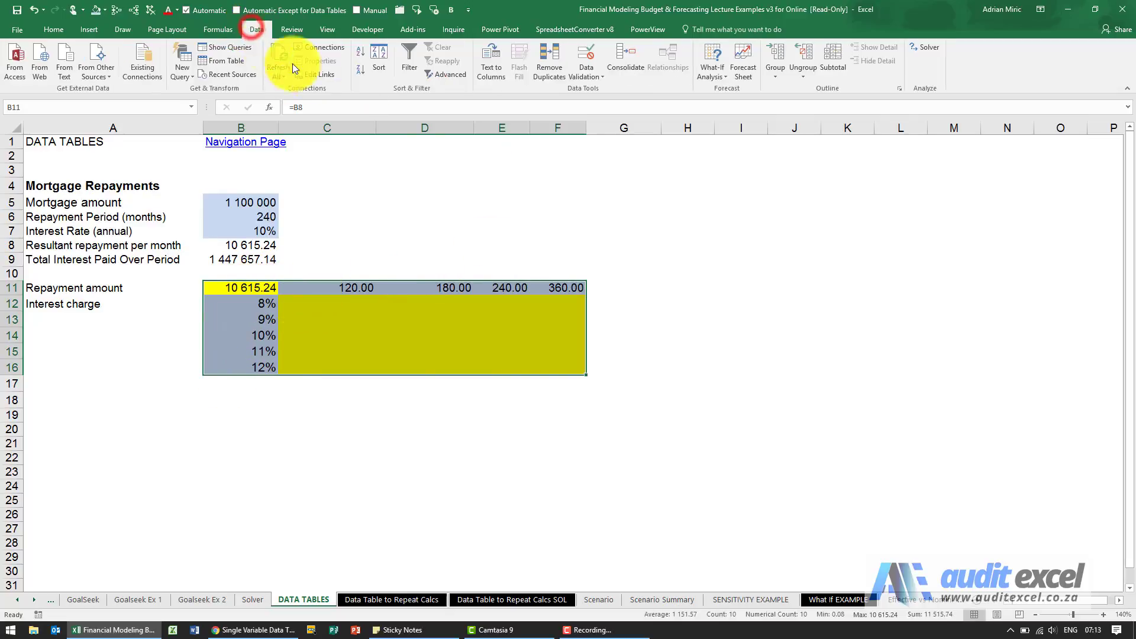
click(702, 72)
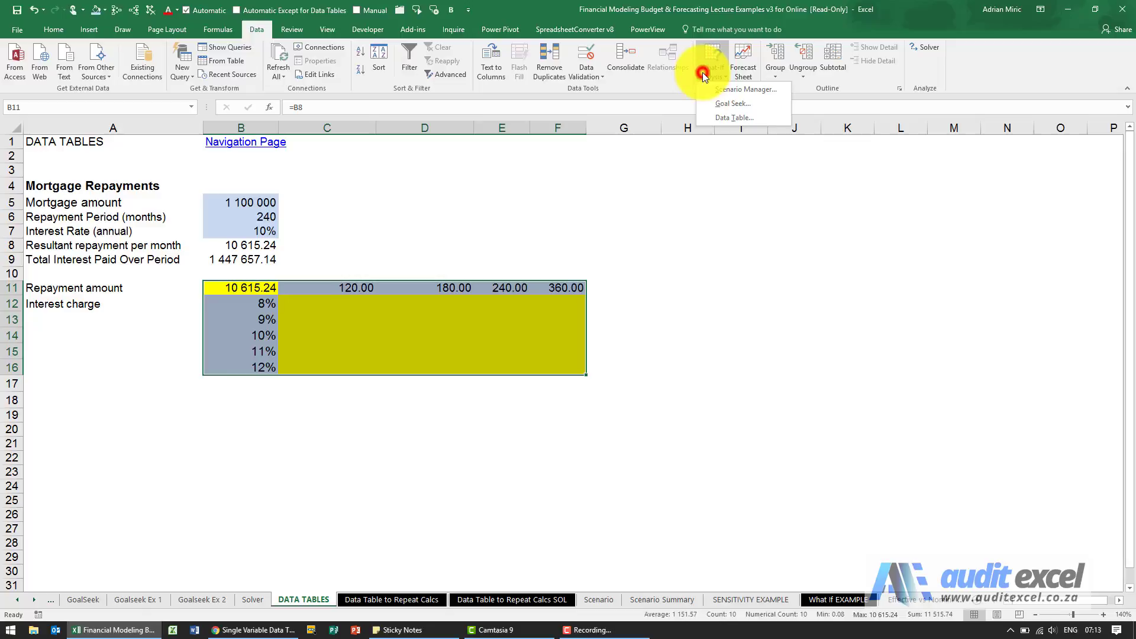
click(733, 117)
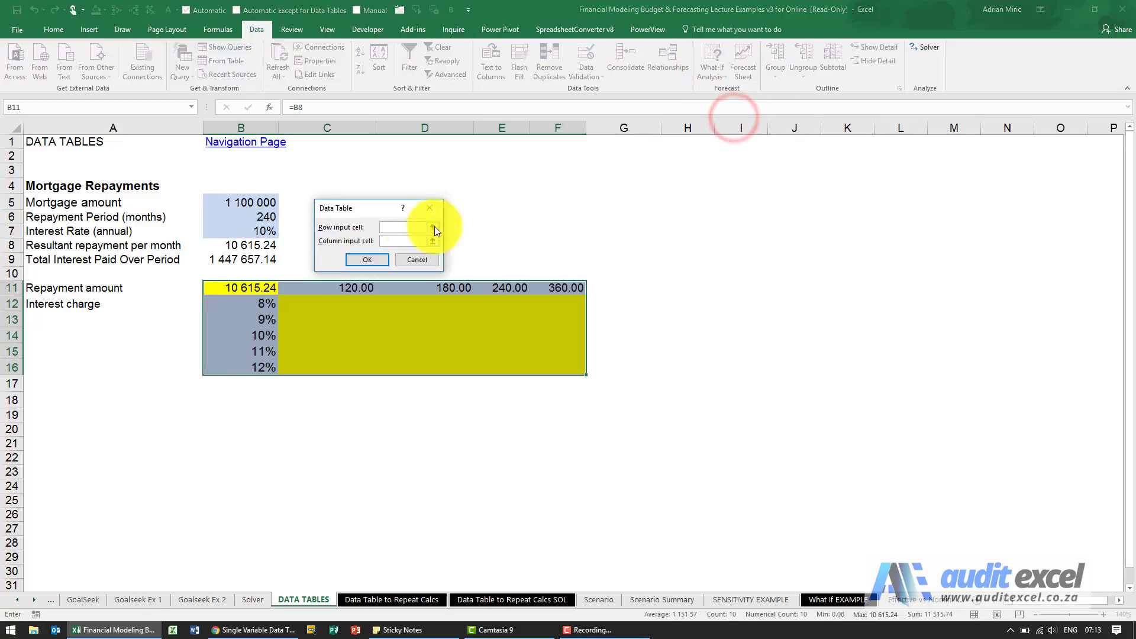
drag(369, 213, 374, 187)
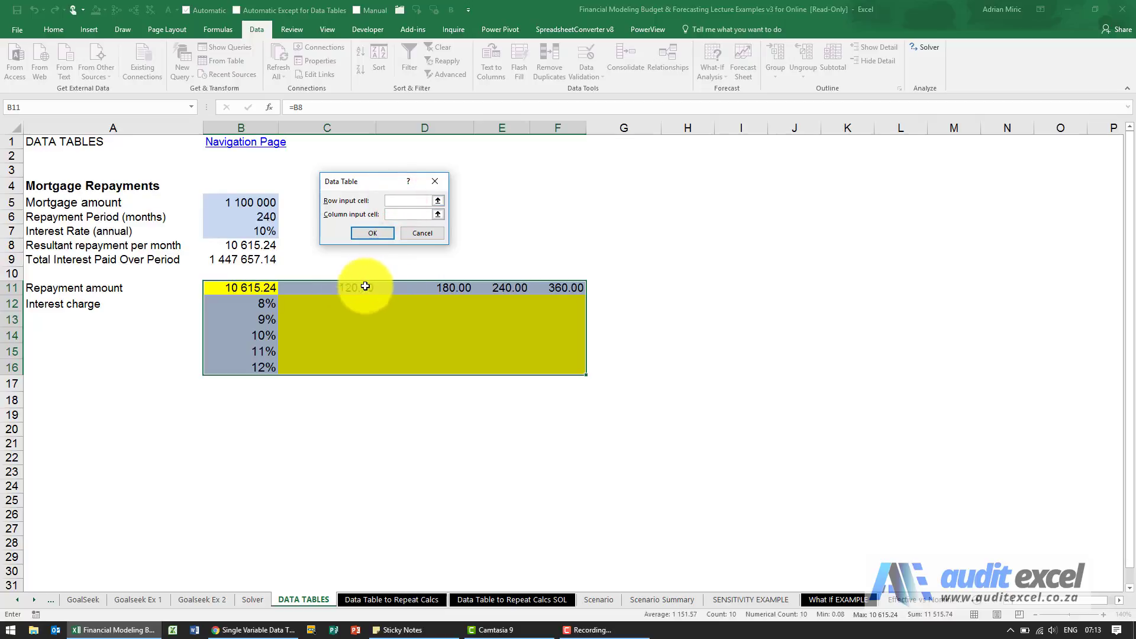
click(252, 216)
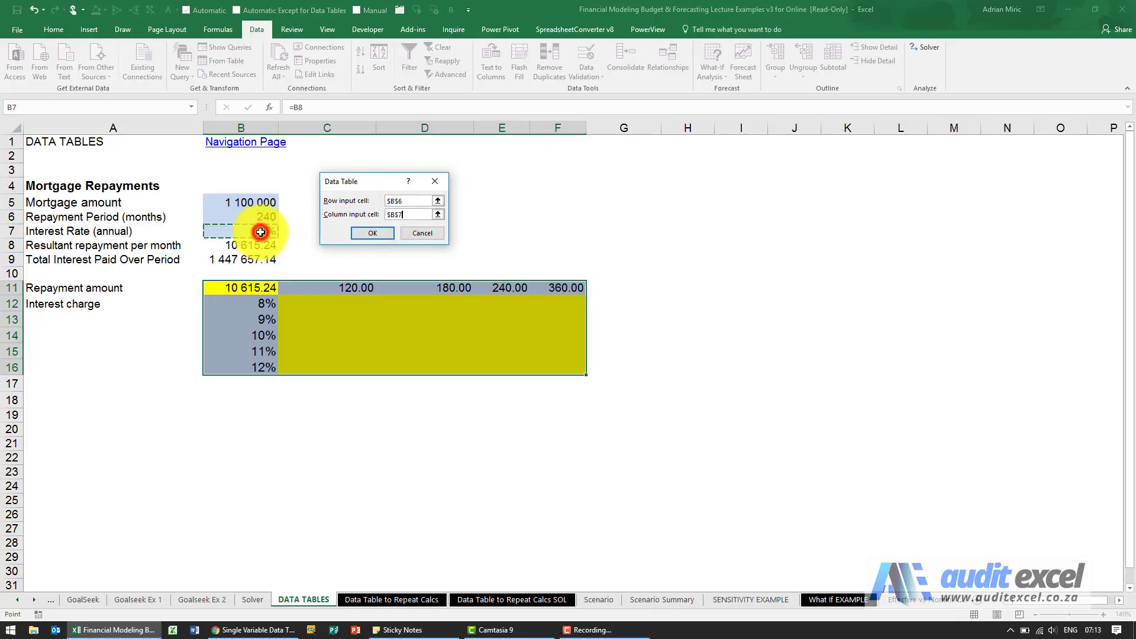
click(378, 236)
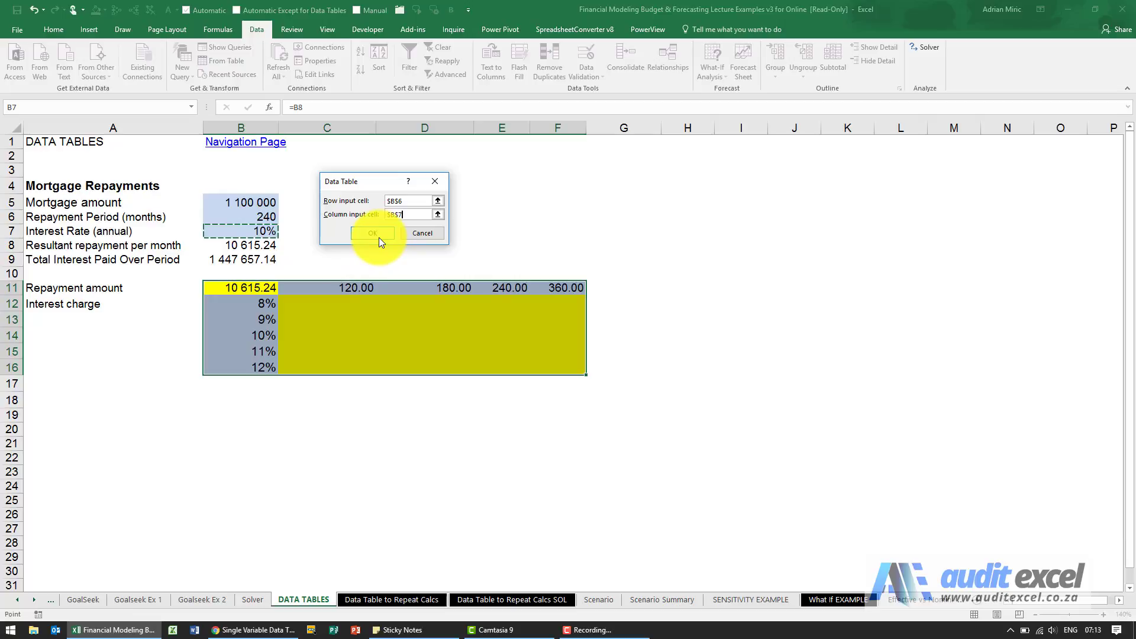
click(509, 130)
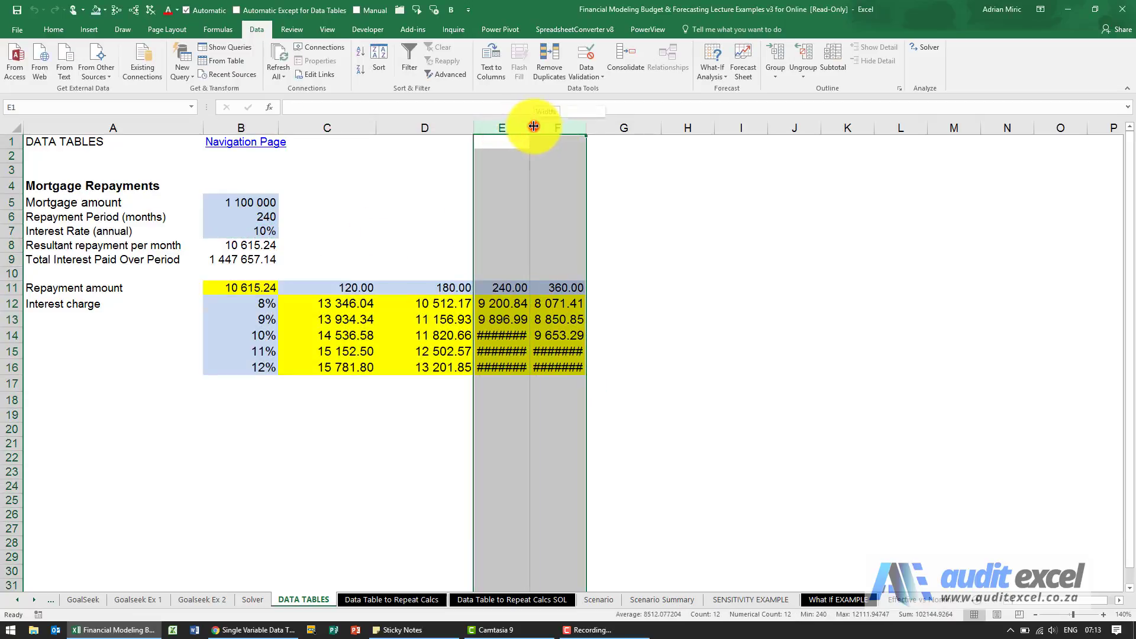
Widen columns E and F so the data table values are readable.
drag(524, 128, 534, 126)
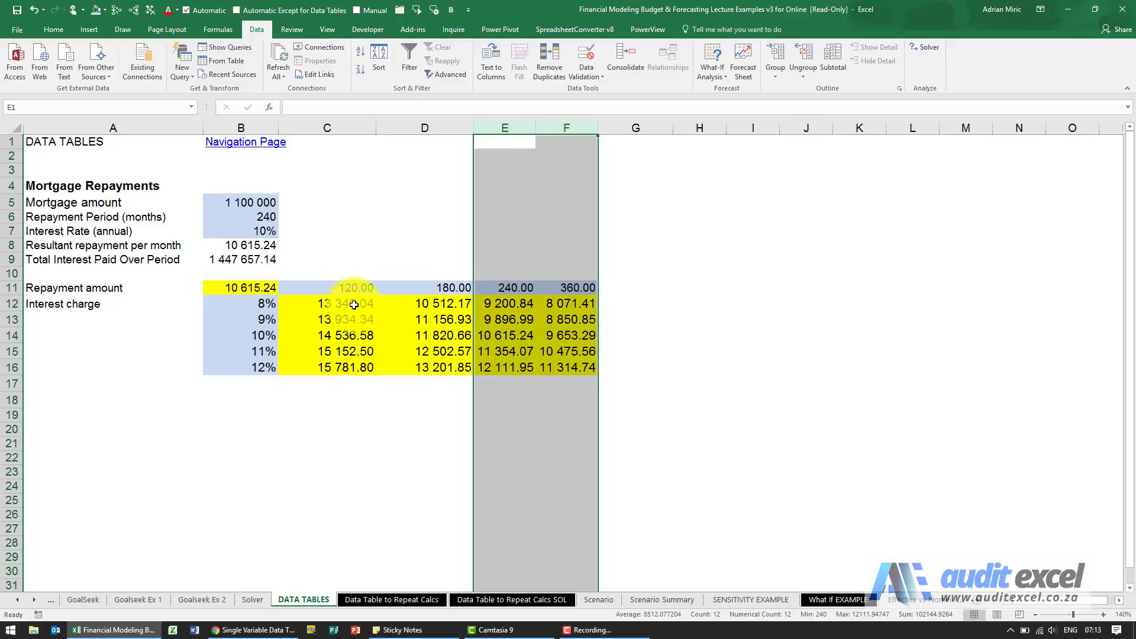
click(363, 287)
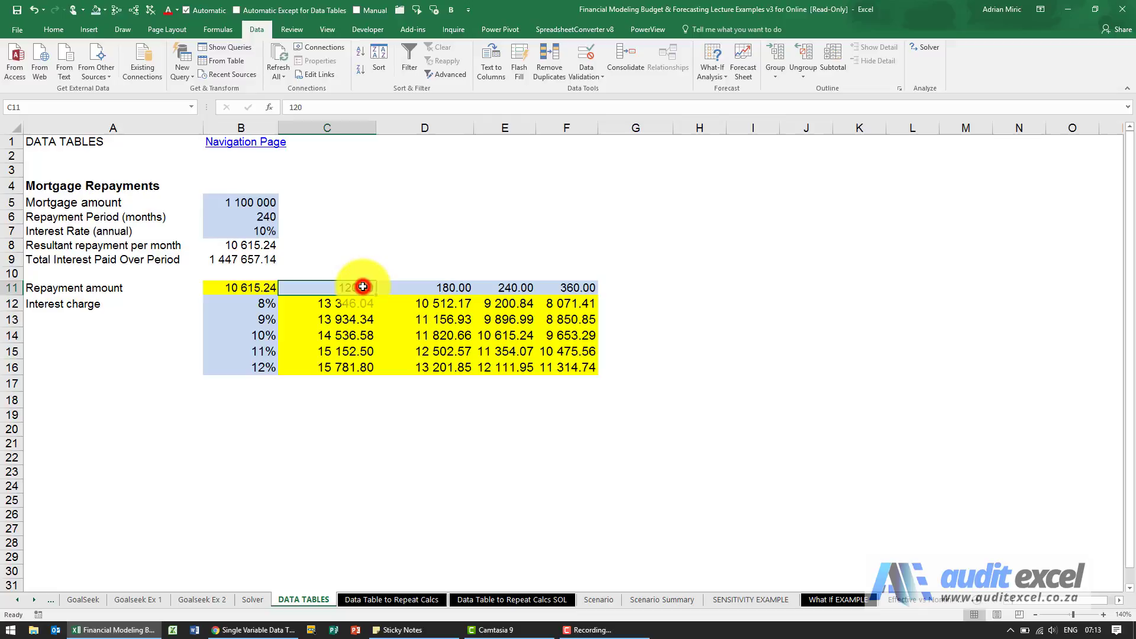
click(261, 303)
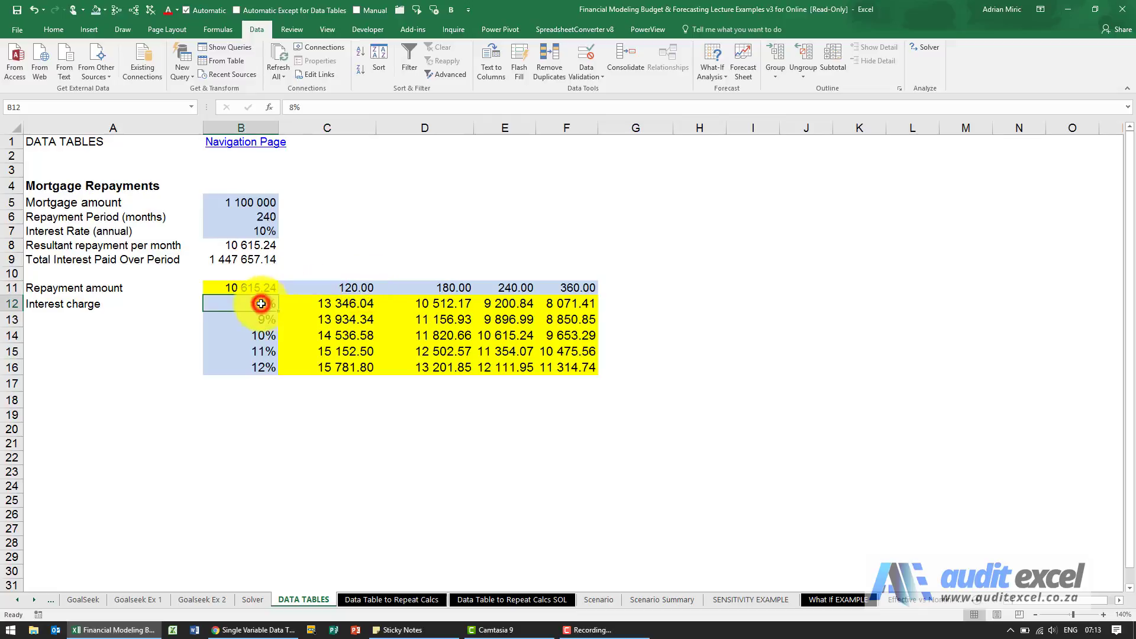
click(310, 304)
Set the repayment period in B6 to 120 and the rate in B7 to 8%.
click(261, 215)
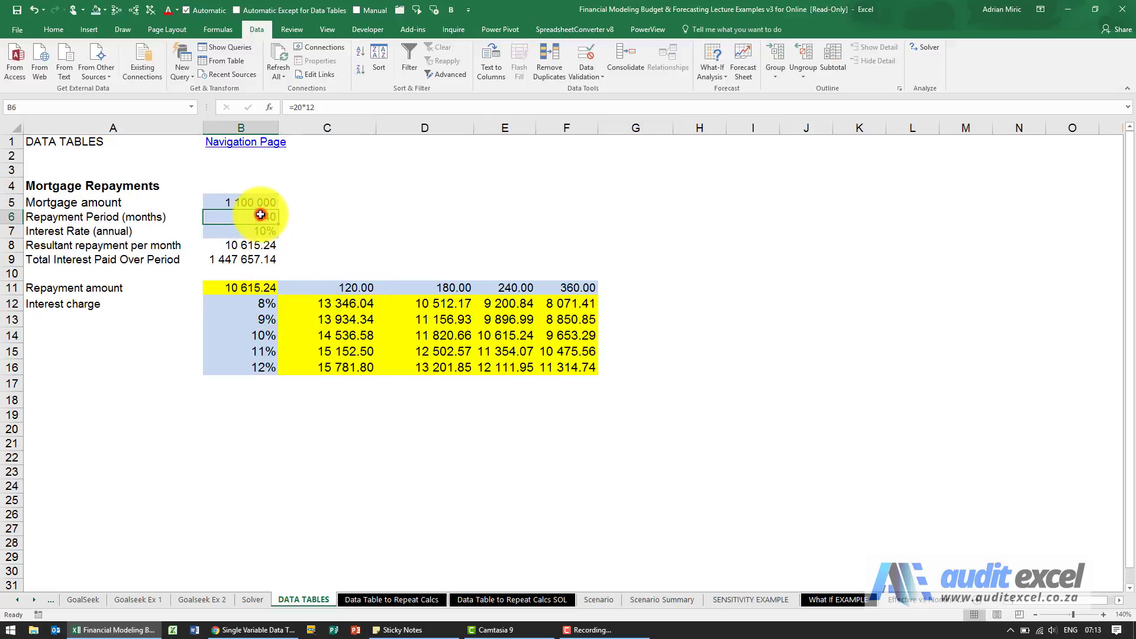
text(120)
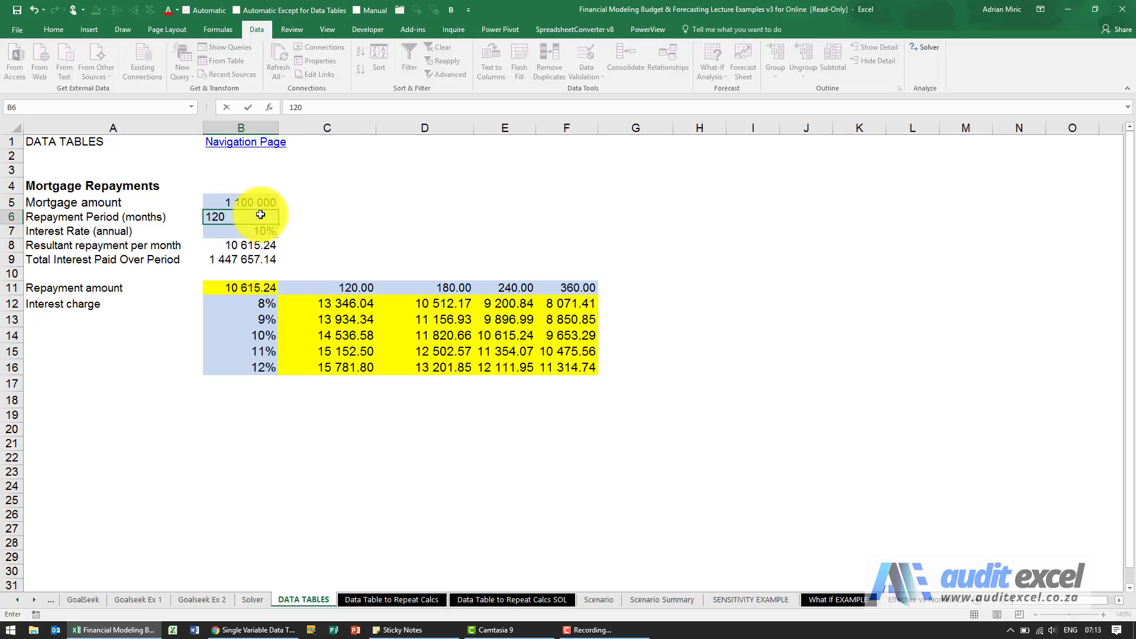
key(Return)
text(8%)
key(Return)
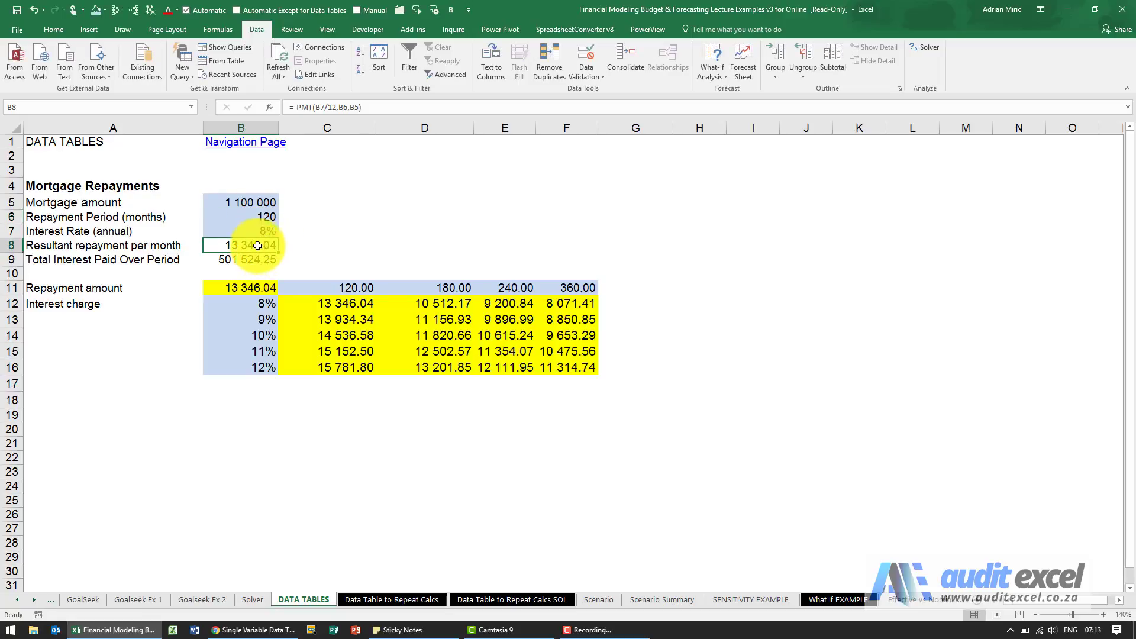
Change the inputs to 240 months at 10%, giving a repayment of 10 615.24.
click(270, 216)
text(2)
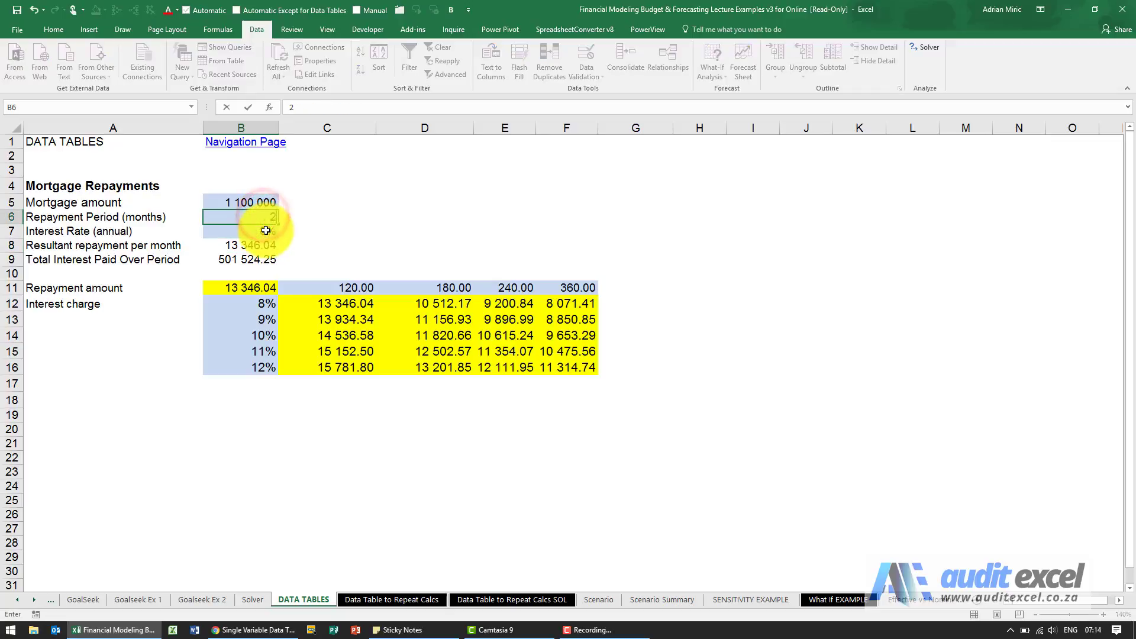
key(Return)
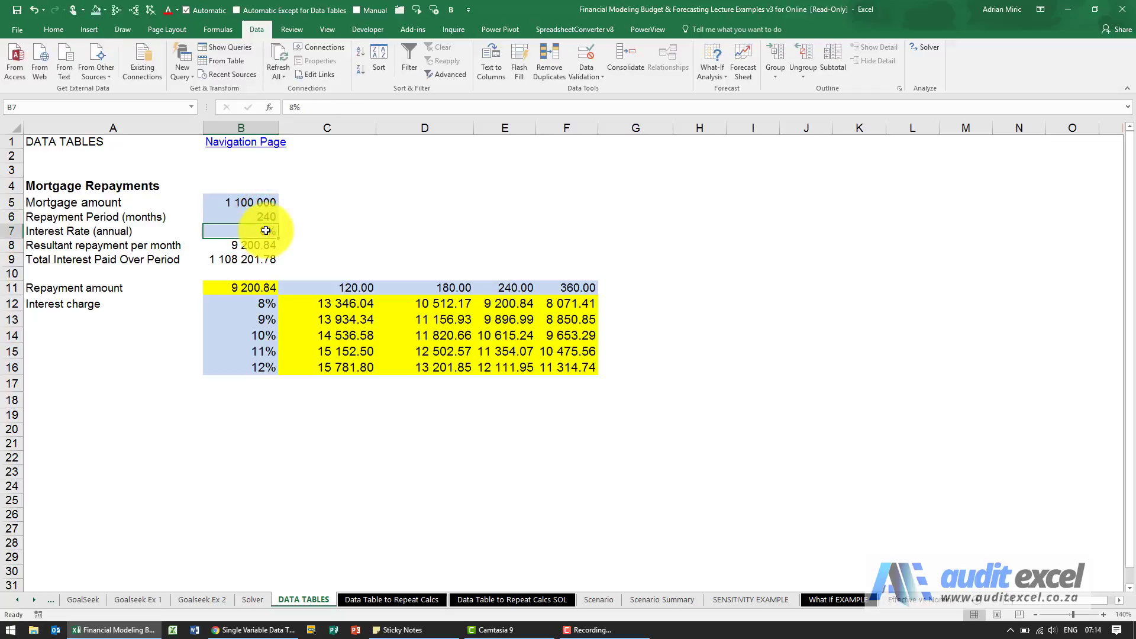
text(10%)
key(Return)
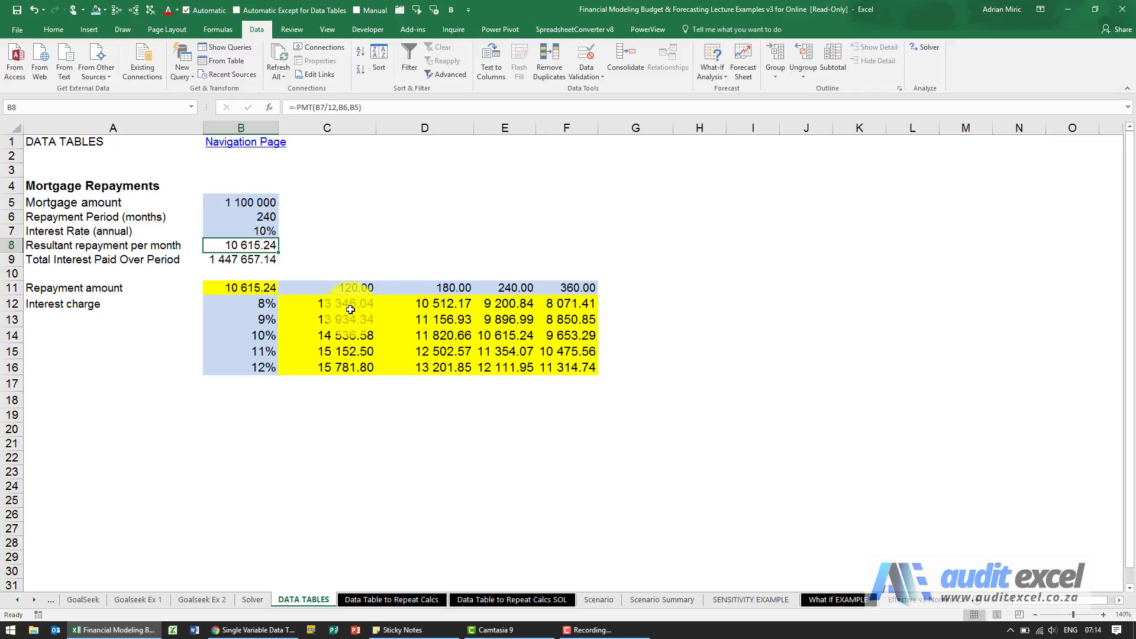
Confirm calculation is Automatic, then change the C11 heading to 420 months.
click(222, 31)
click(631, 70)
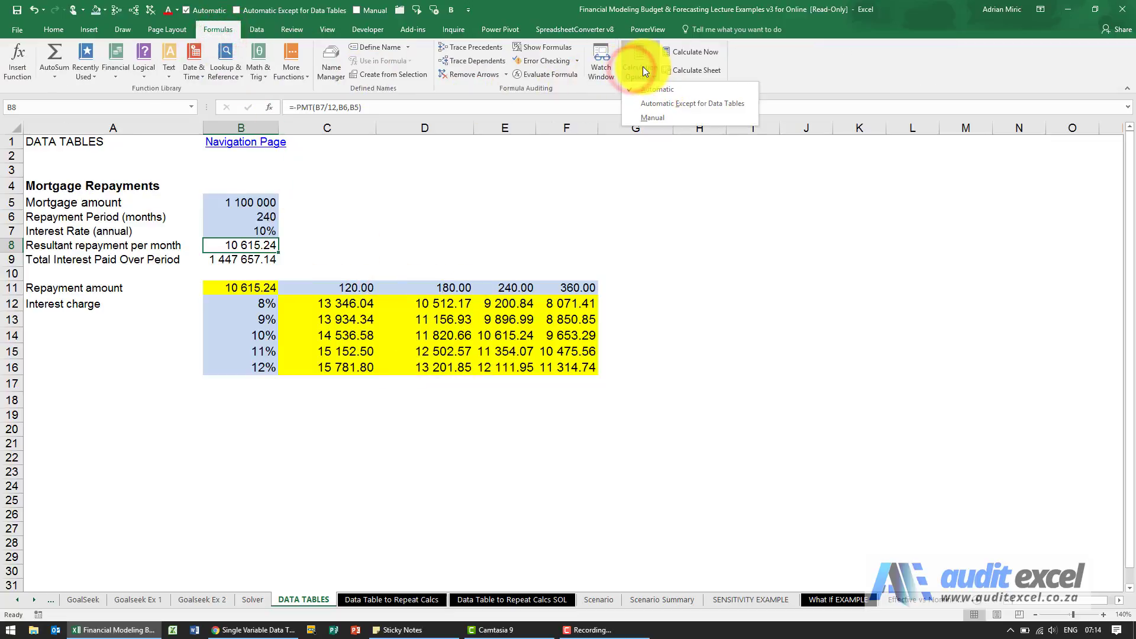
click(643, 67)
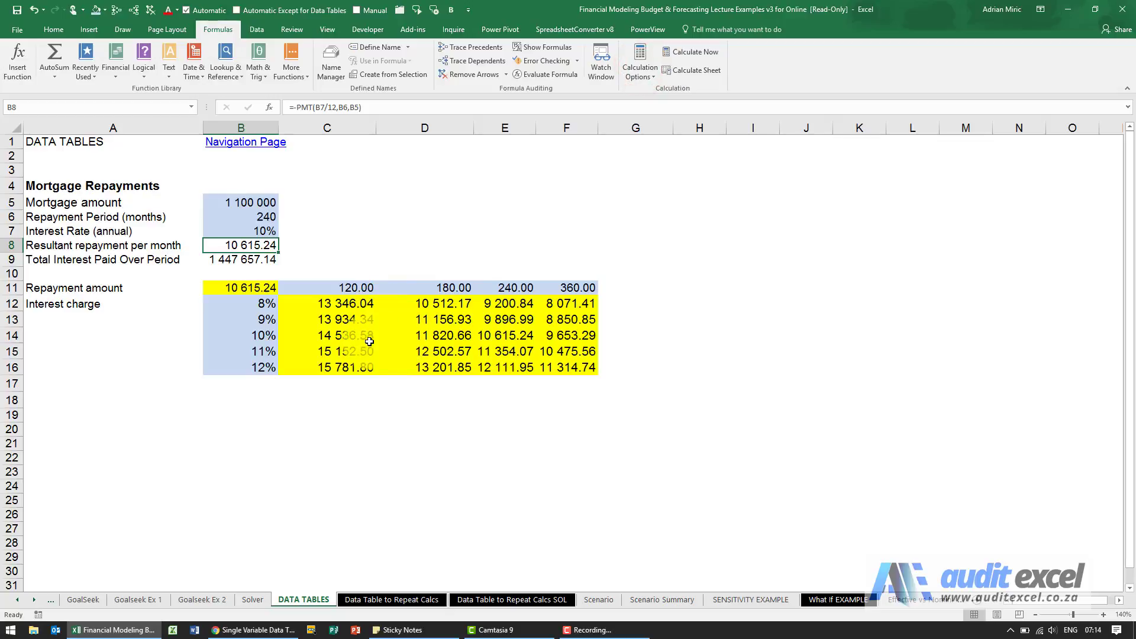
click(362, 288)
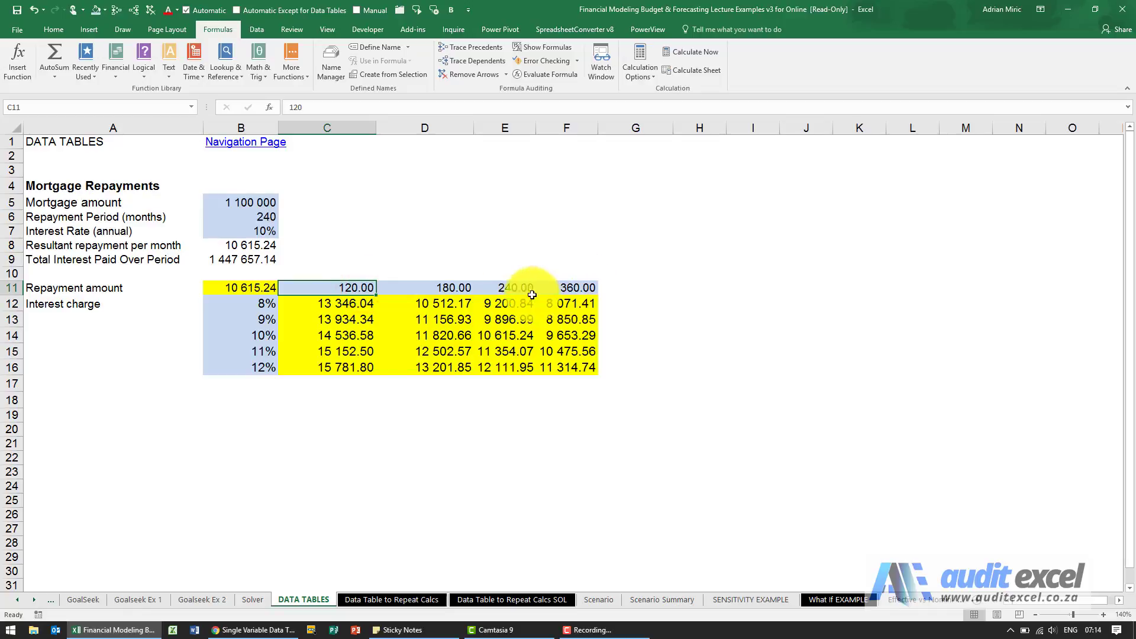
text(420)
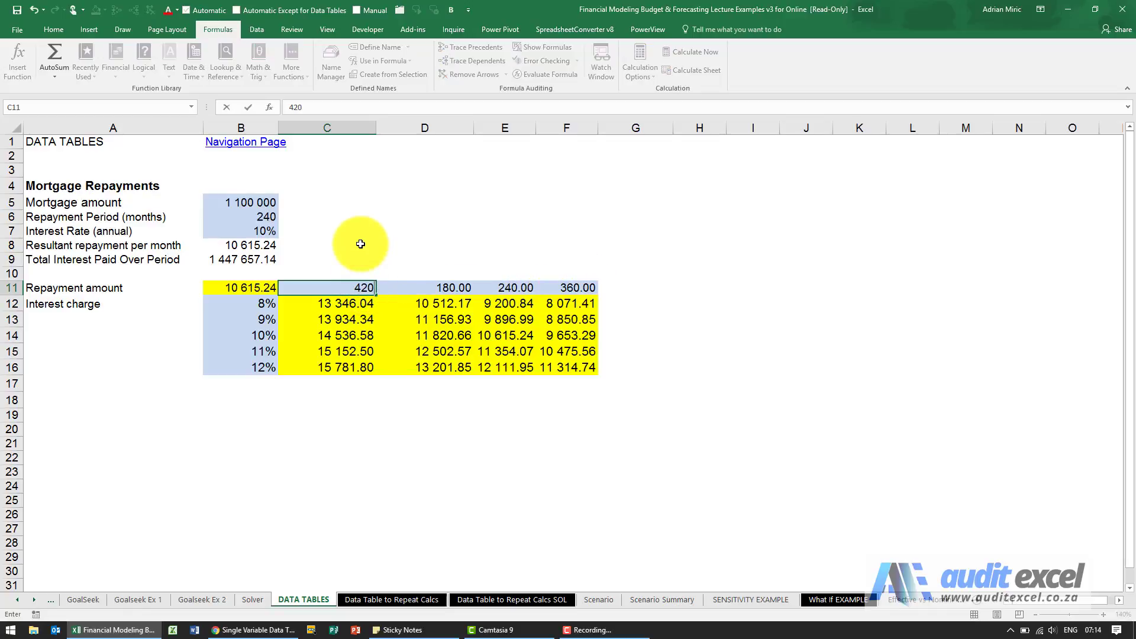
key(Return)
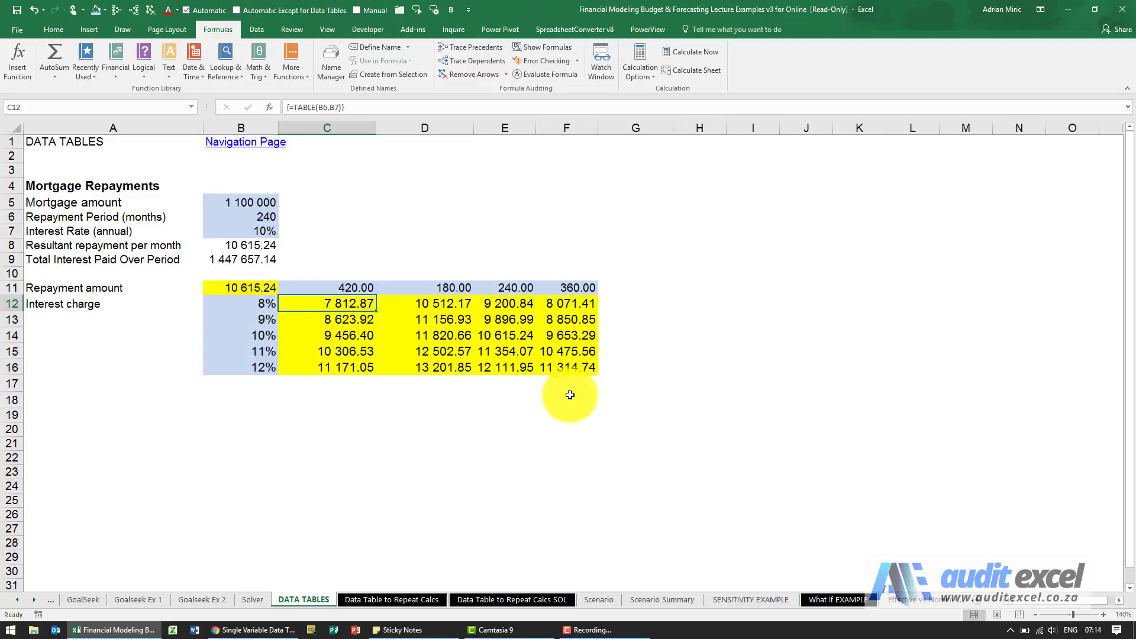
Relink B11 to total interest paid with =B9 (1 447 657.14).
click(259, 290)
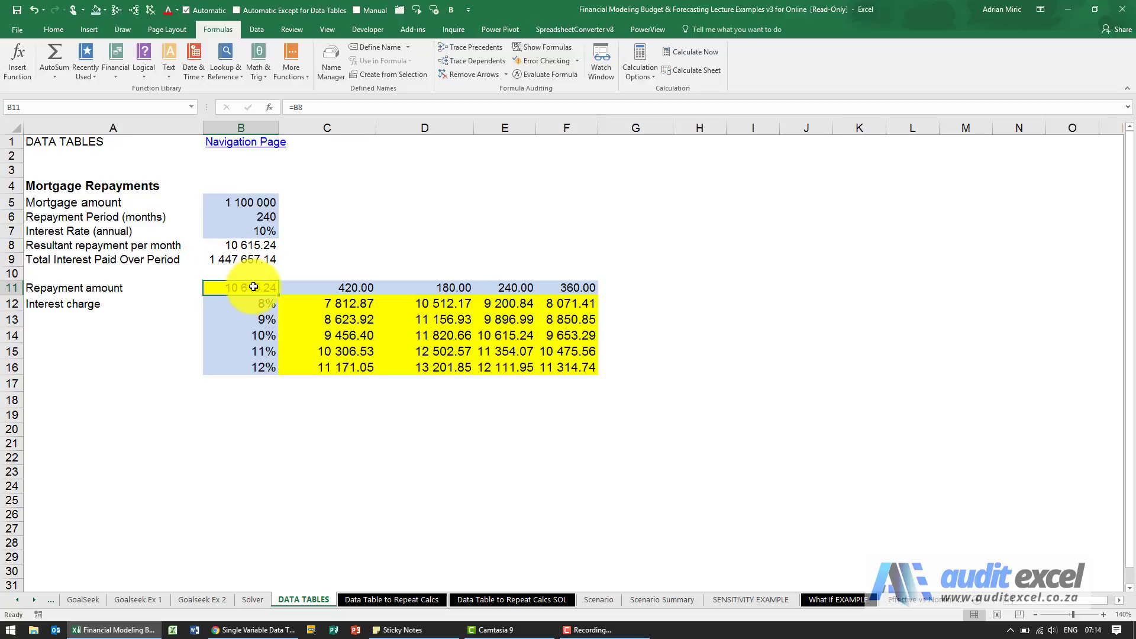
text(=)
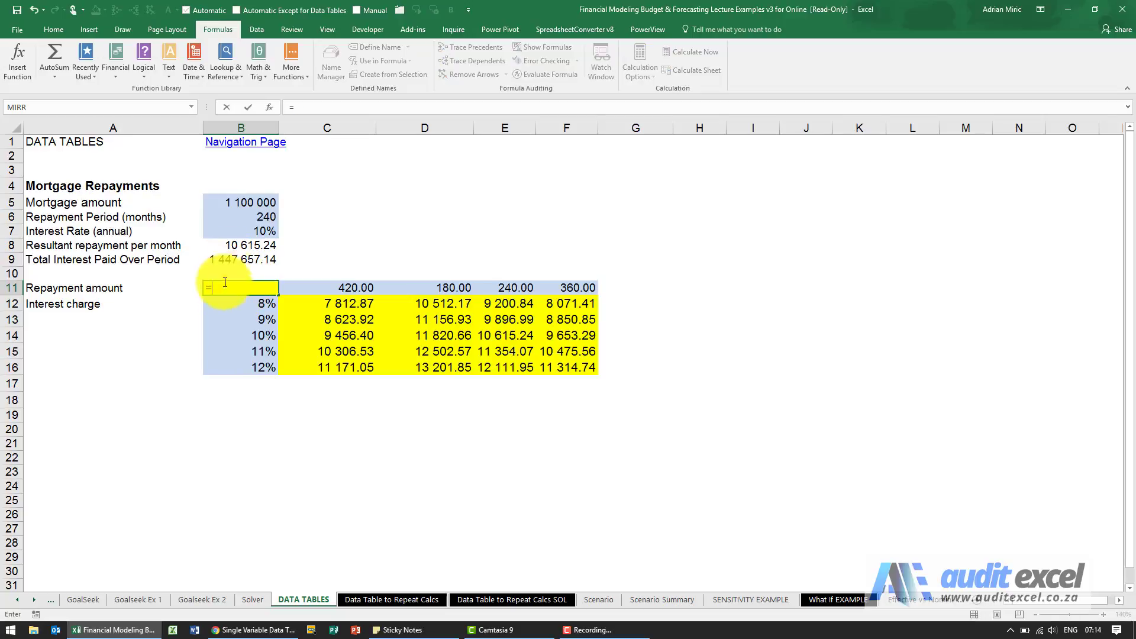
click(238, 260)
key(Return)
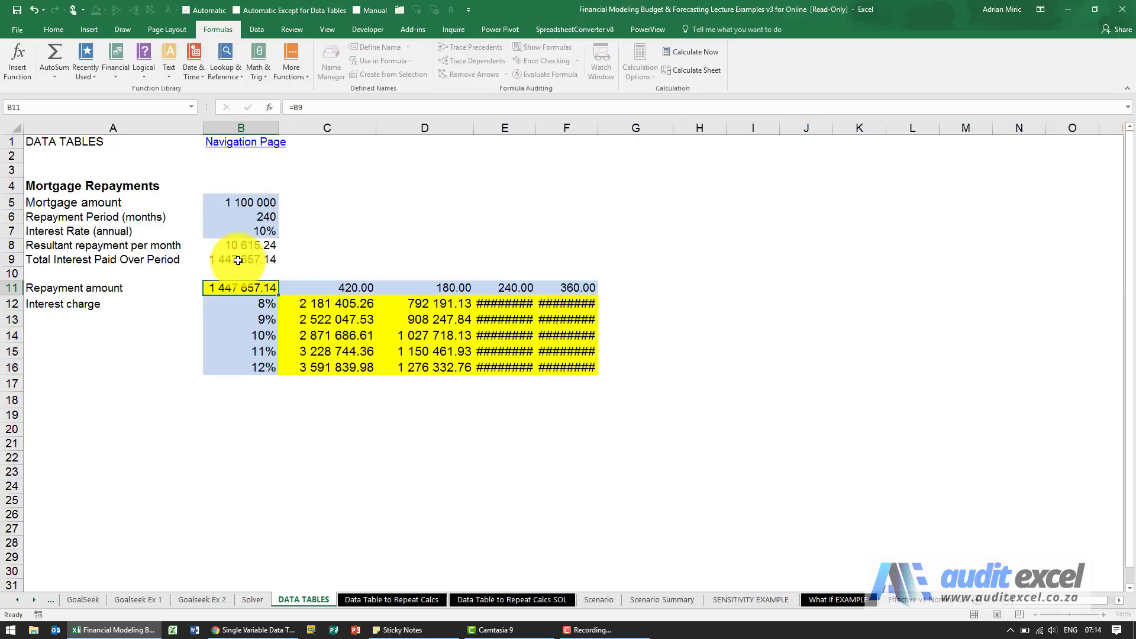
Autofit columns C:F and restore 120 as the first period heading in C11.
drag(348, 127, 598, 128)
double_click(598, 128)
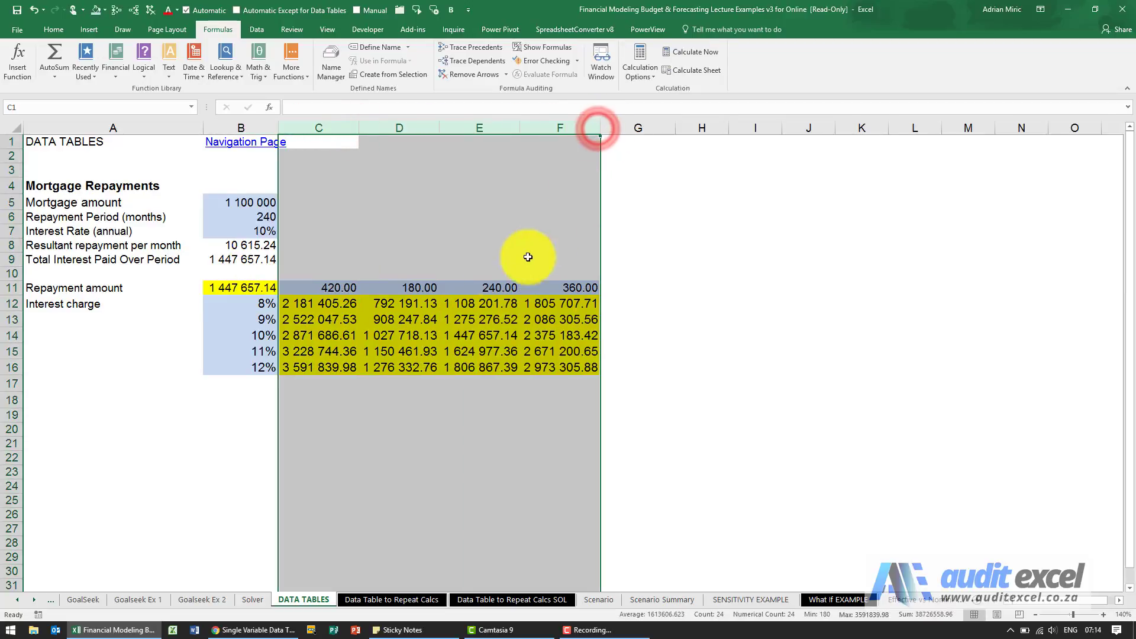
click(416, 319)
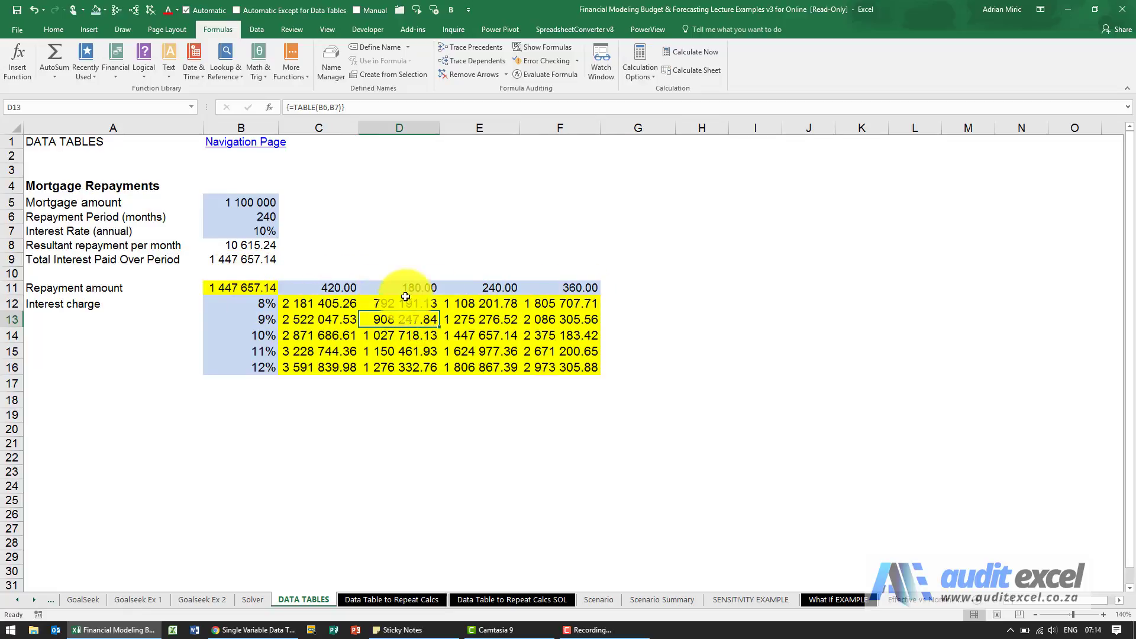
click(339, 287)
text(120)
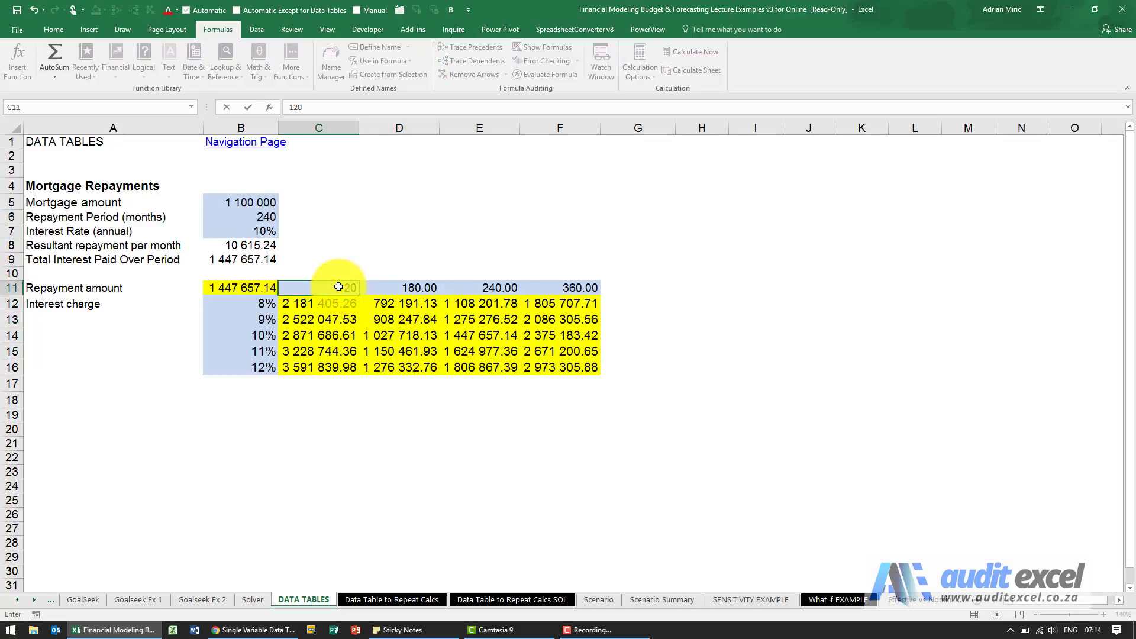
key(ctrl+Return)
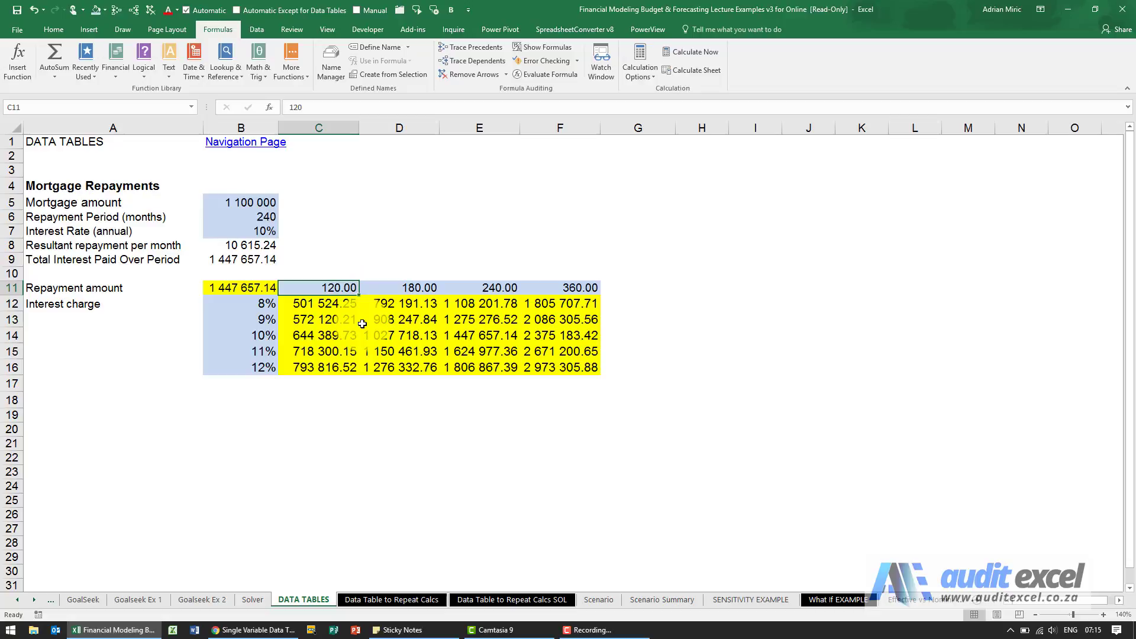
click(741, 456)
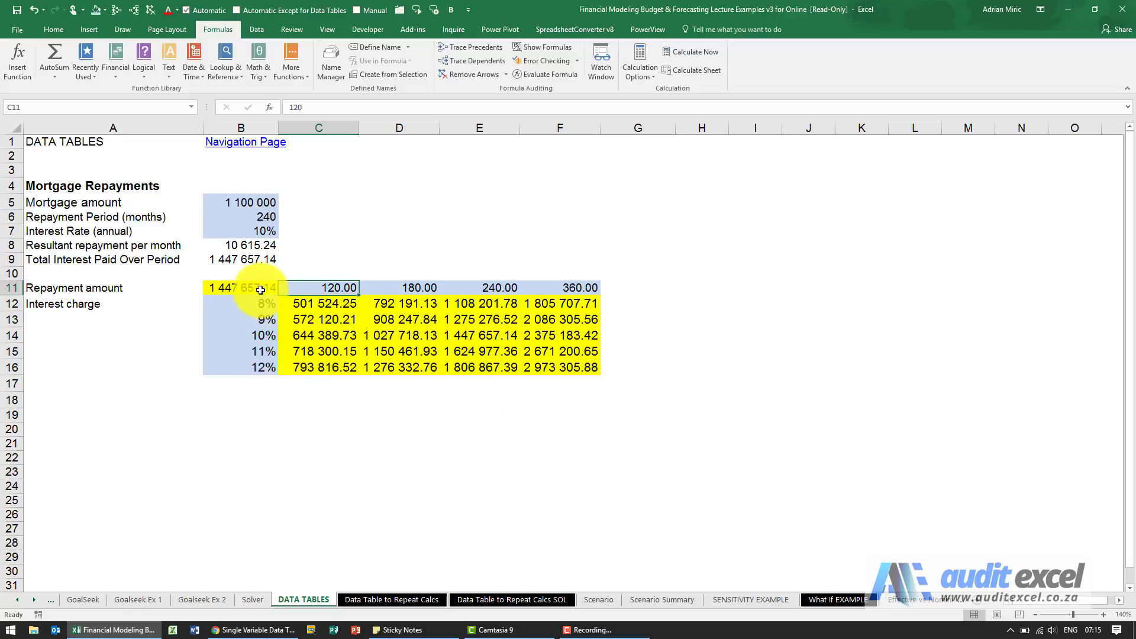
Copy the data table B11:F16 and paste it starting at B20.
drag(267, 288, 571, 361)
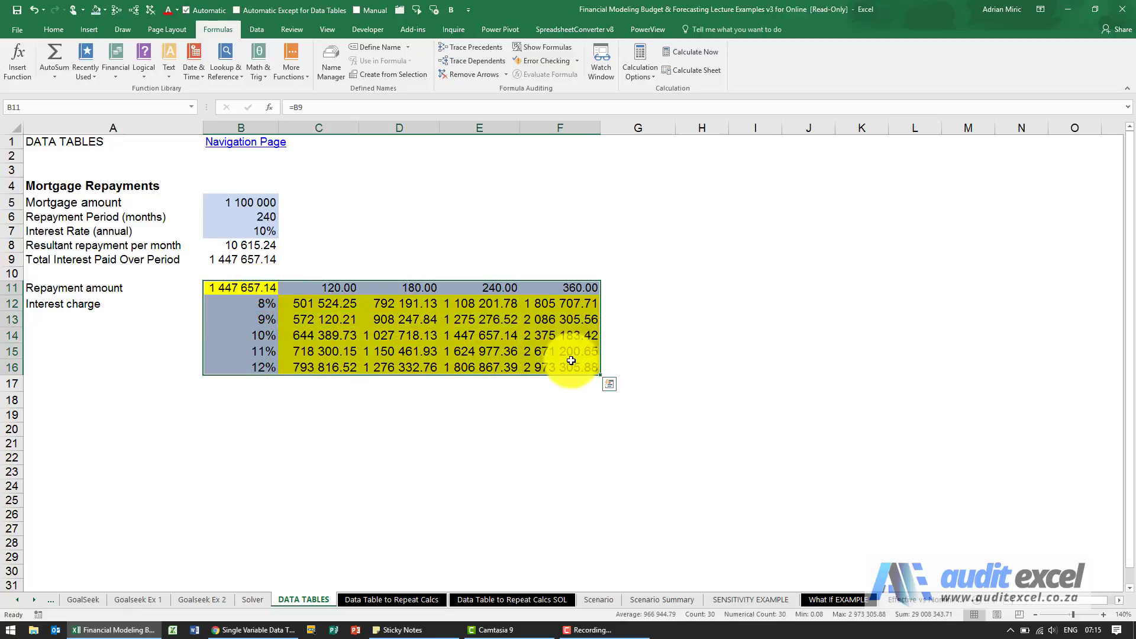
key(ctrl+q)
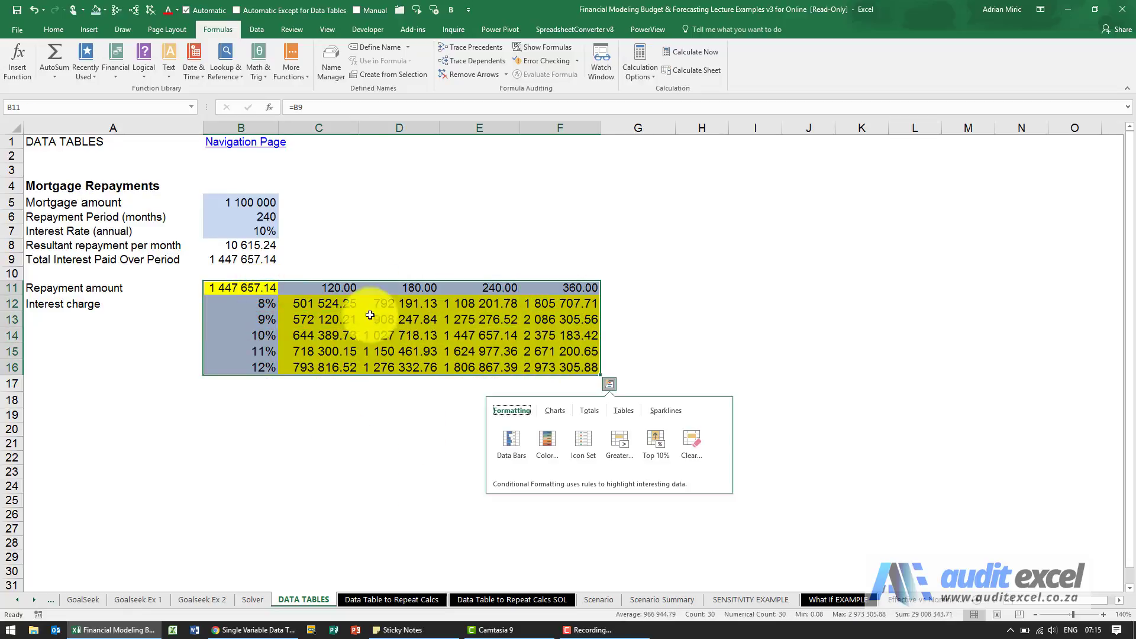
click(324, 303)
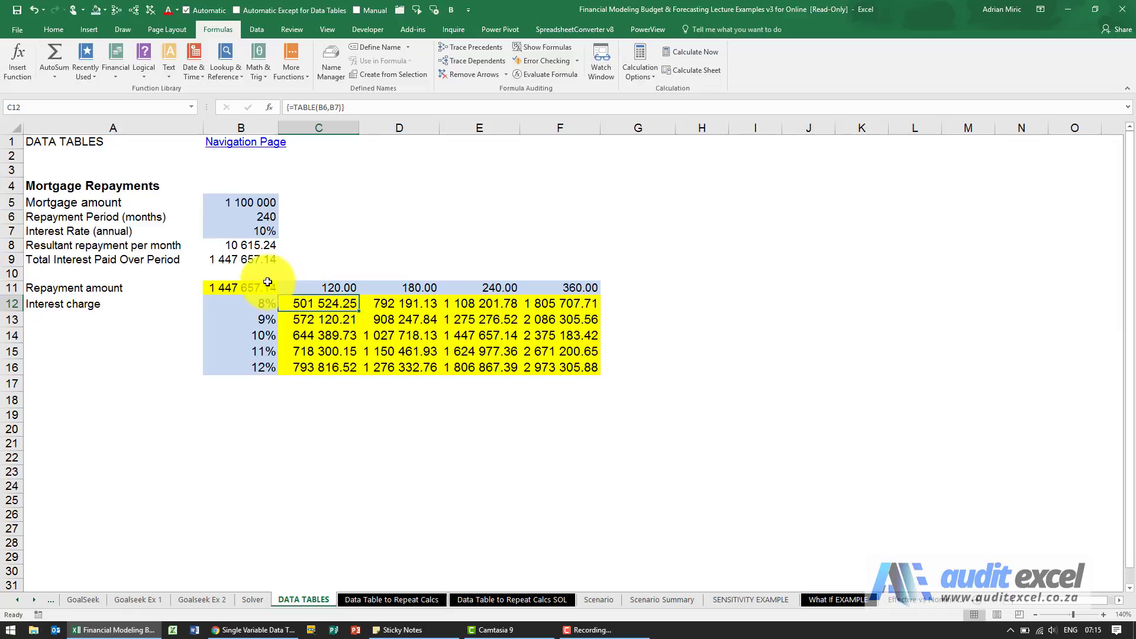
drag(267, 282, 566, 362)
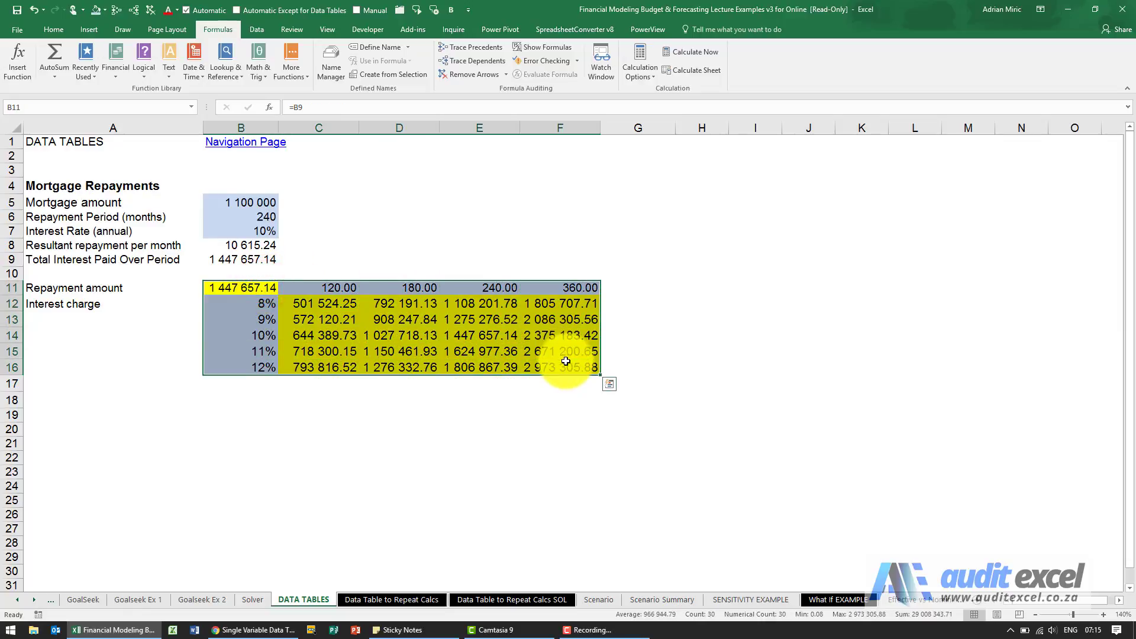
key(ctrl+c)
click(245, 426)
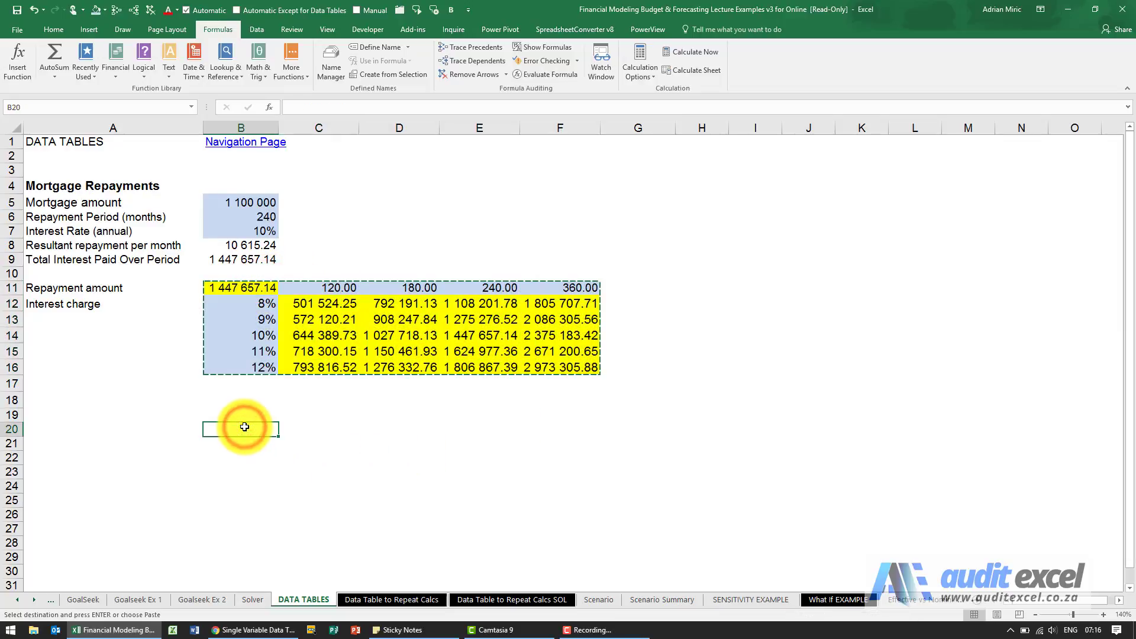
key(ctrl+v)
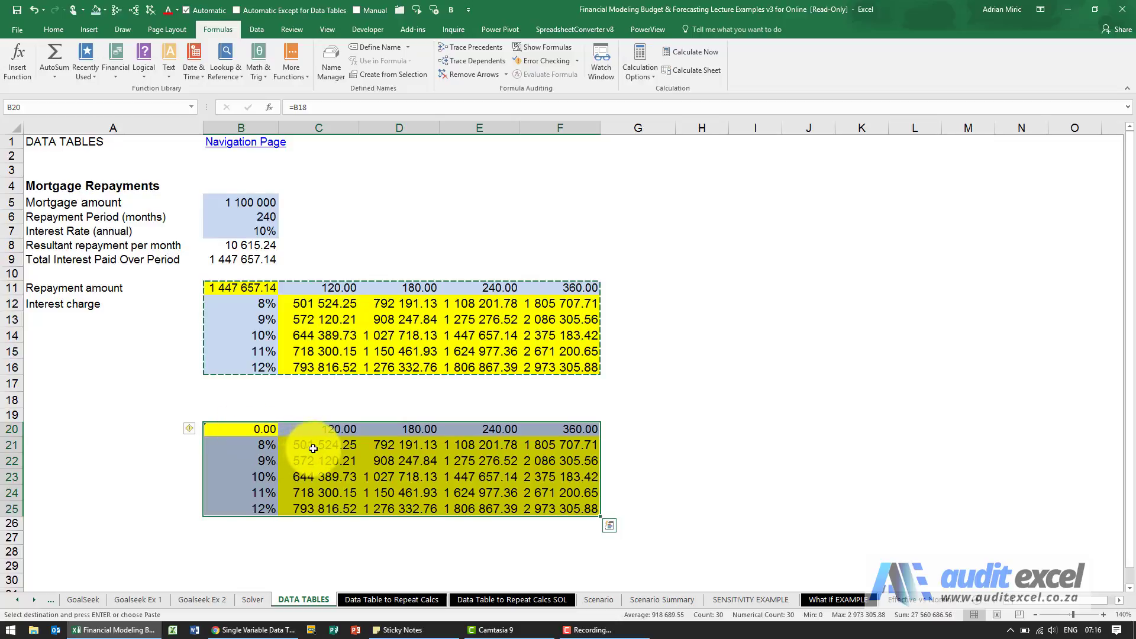
click(322, 445)
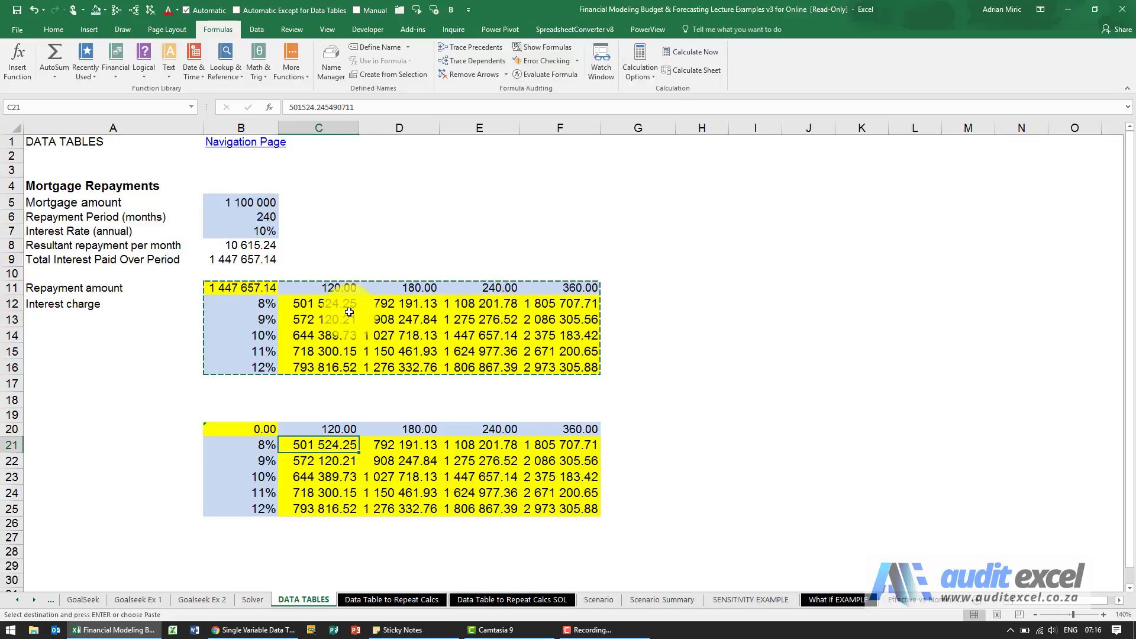
Link the copy's corner cell B20 to the repayment in B8 and select B20:F25.
click(258, 430)
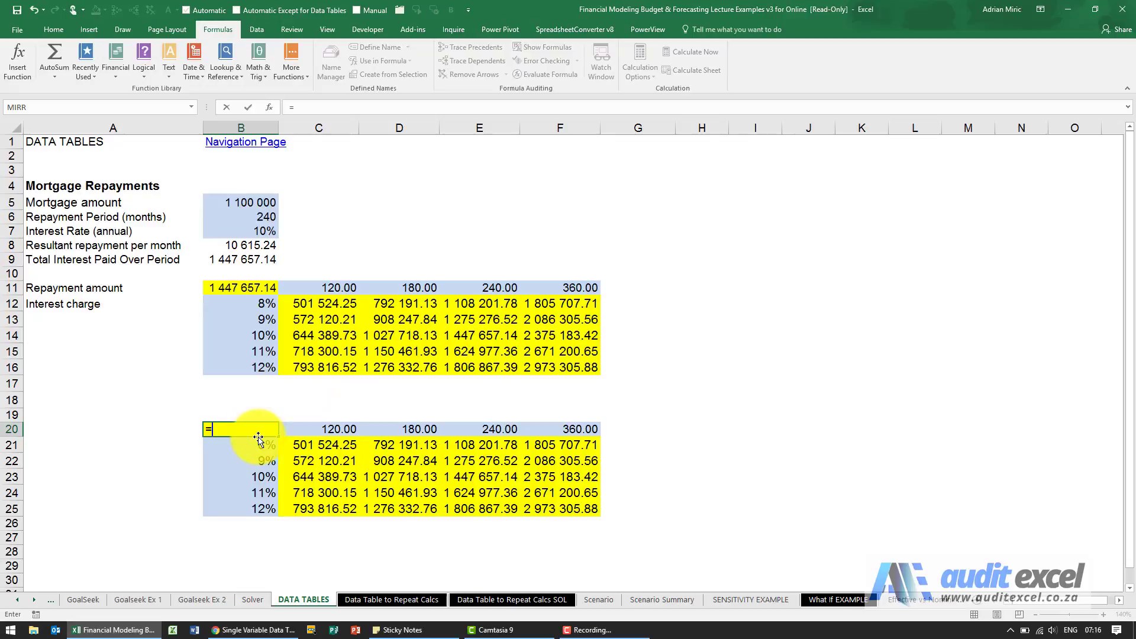
text(=)
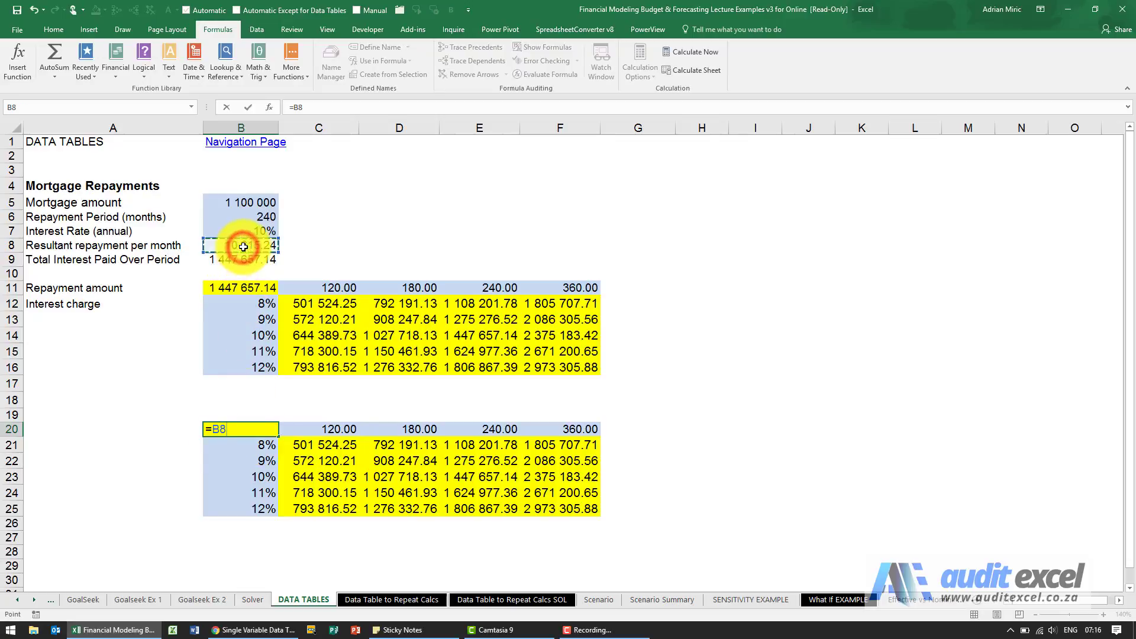
key(Return)
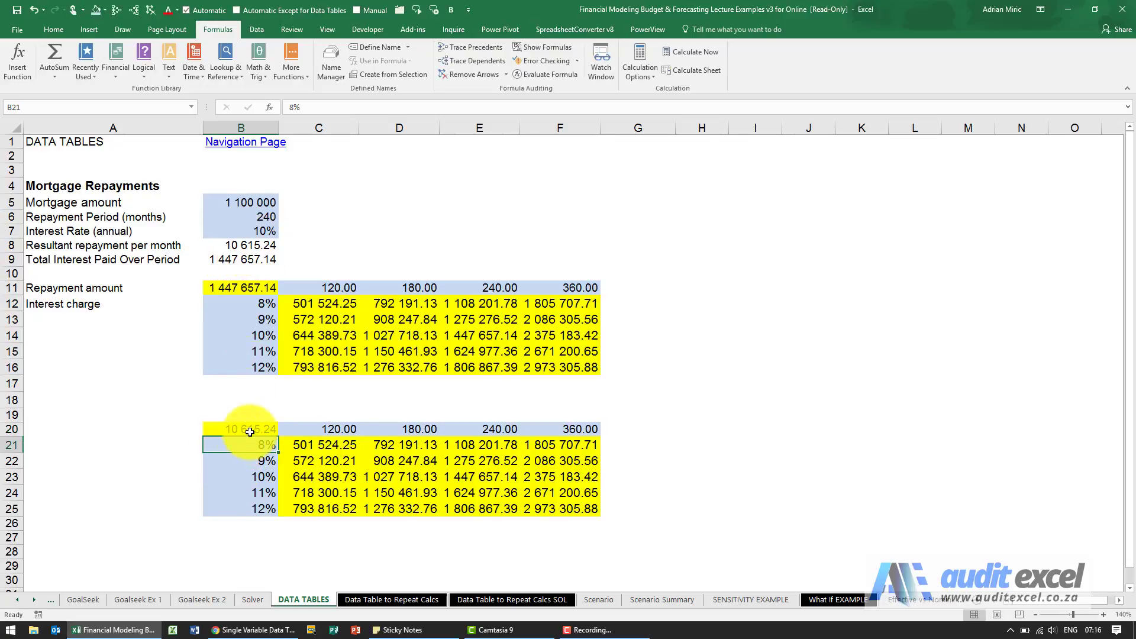
drag(250, 432, 586, 508)
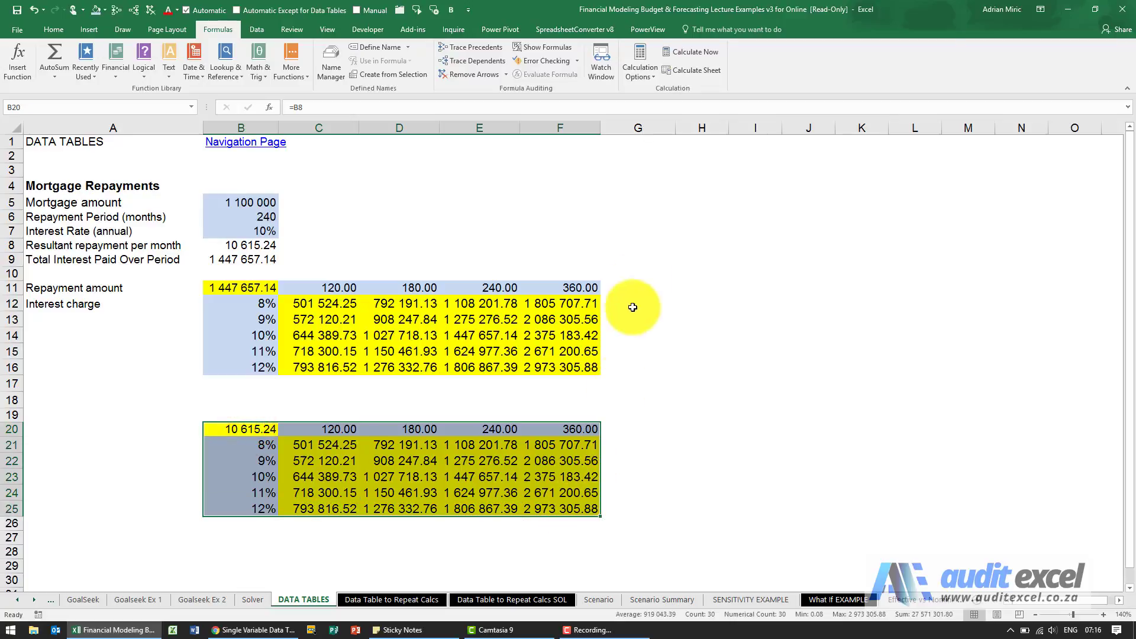
Rebuild B20:F25 as a data table with row input B6 and column input B7.
click(256, 30)
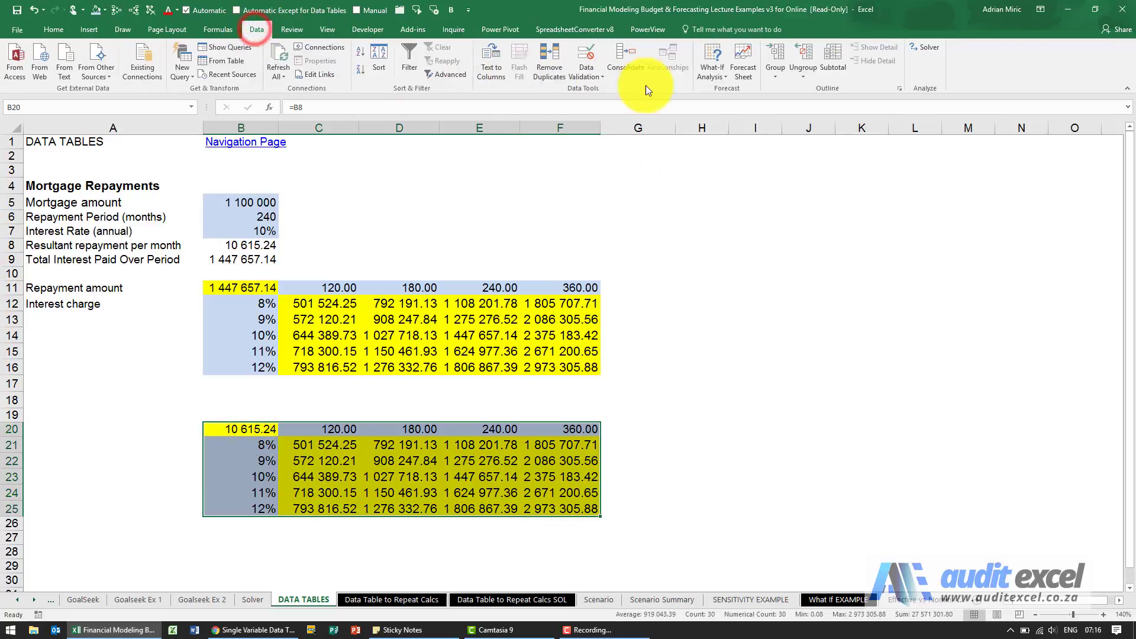
click(711, 76)
click(733, 112)
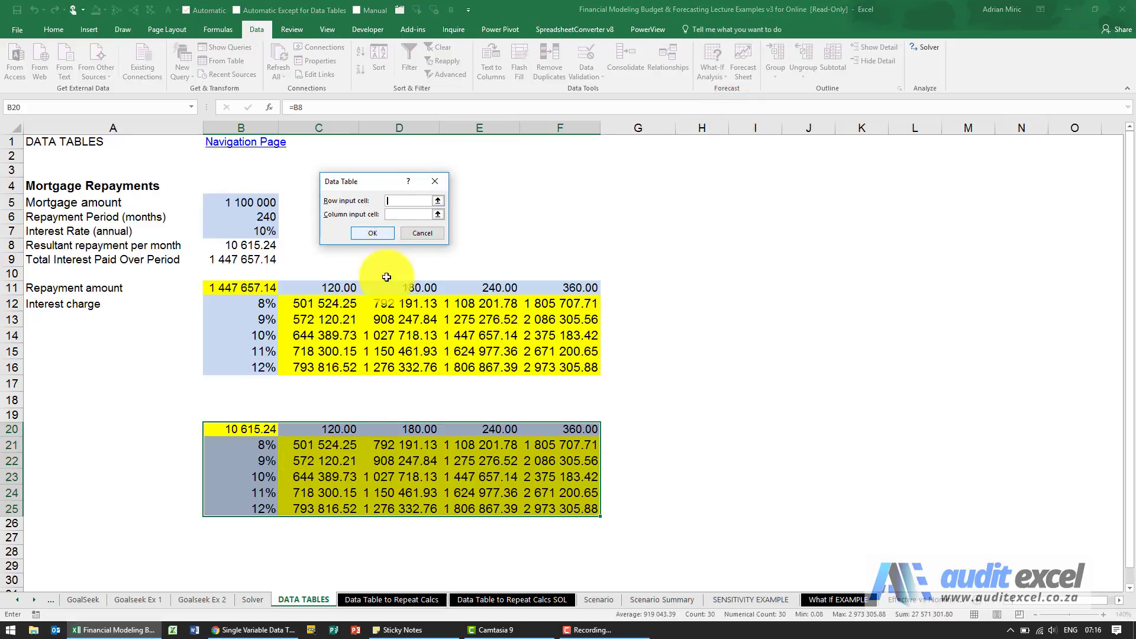
click(259, 218)
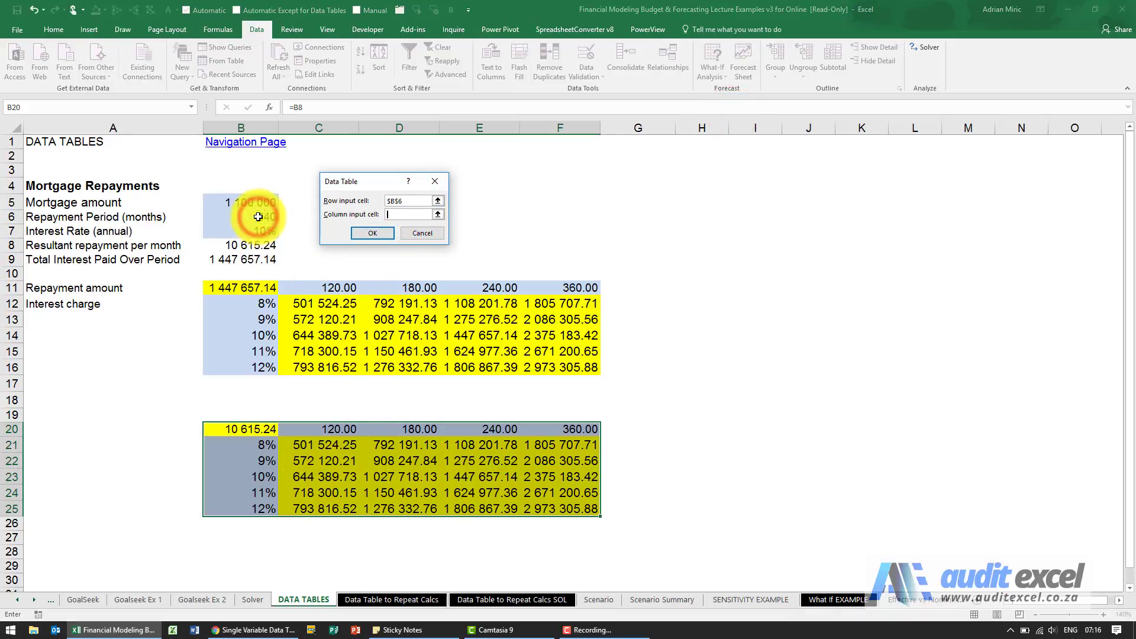
click(258, 230)
click(374, 235)
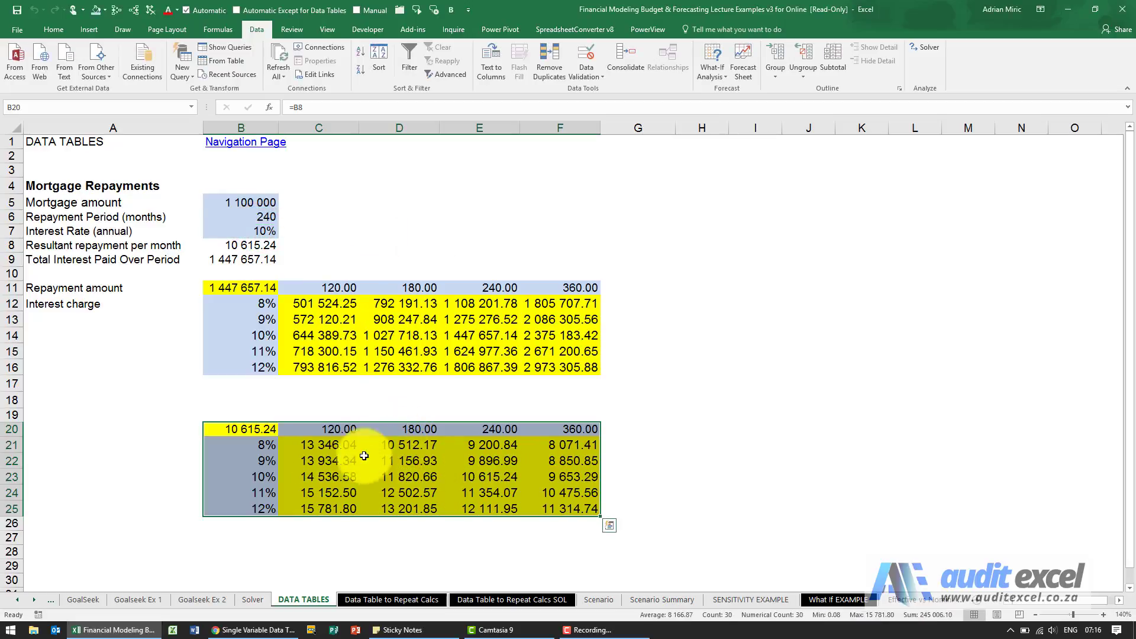
click(340, 447)
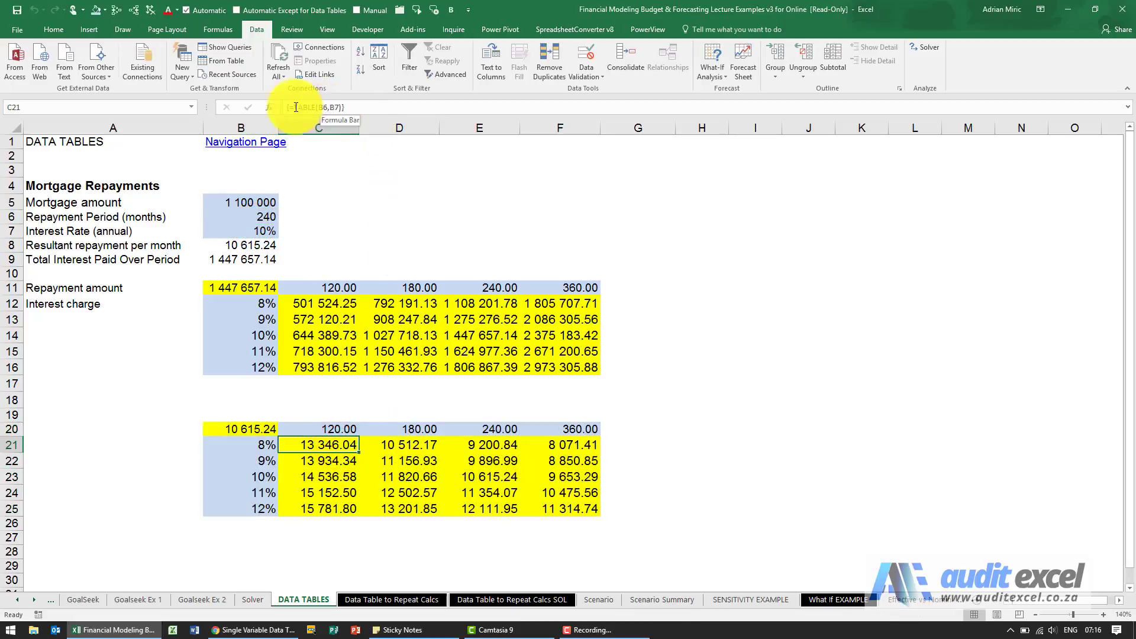